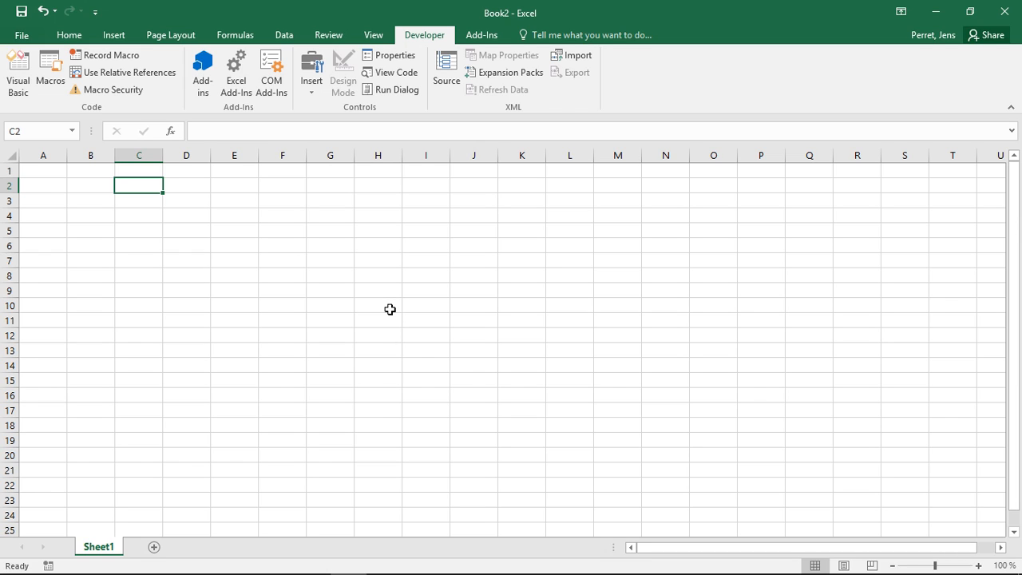
Enter the formula =today without parentheses in cell C2
click(233, 36)
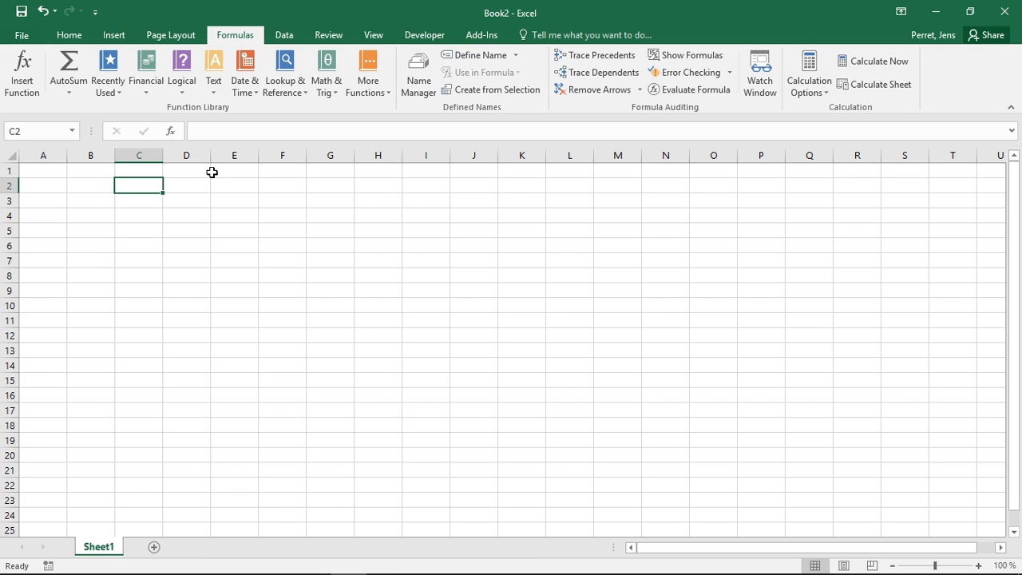
click(209, 132)
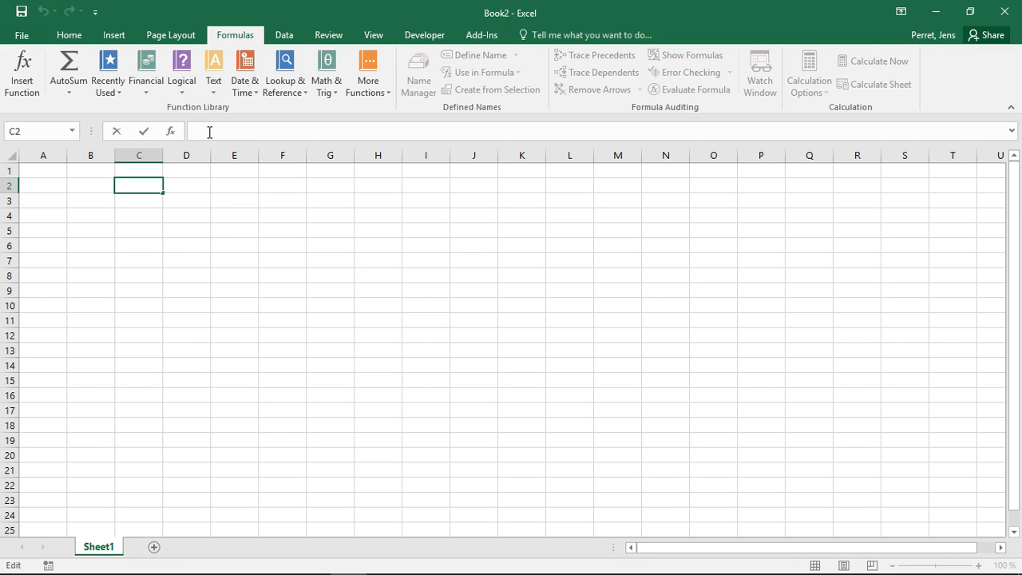
double_click(136, 180)
text(=)
click(72, 131)
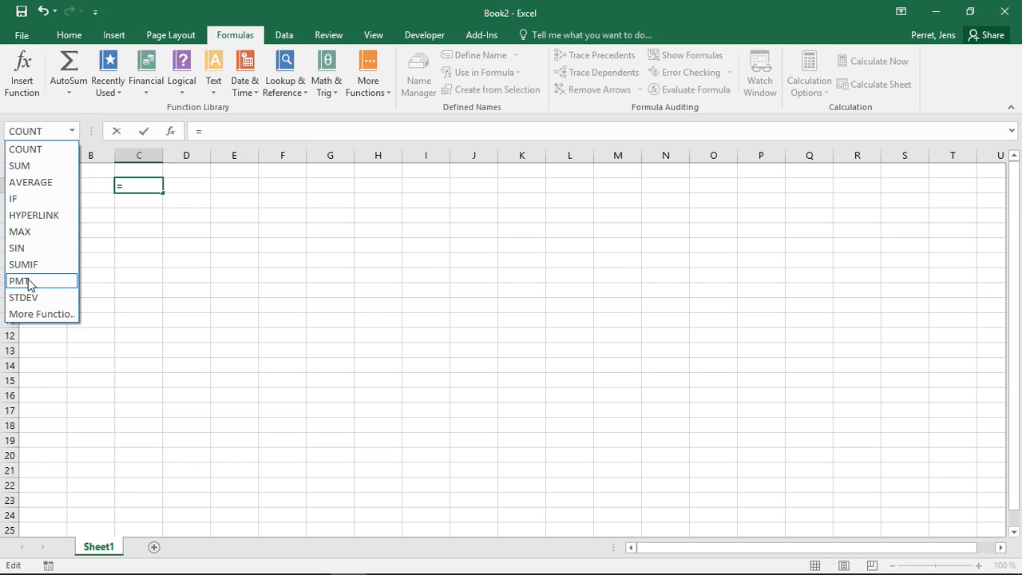
click(182, 196)
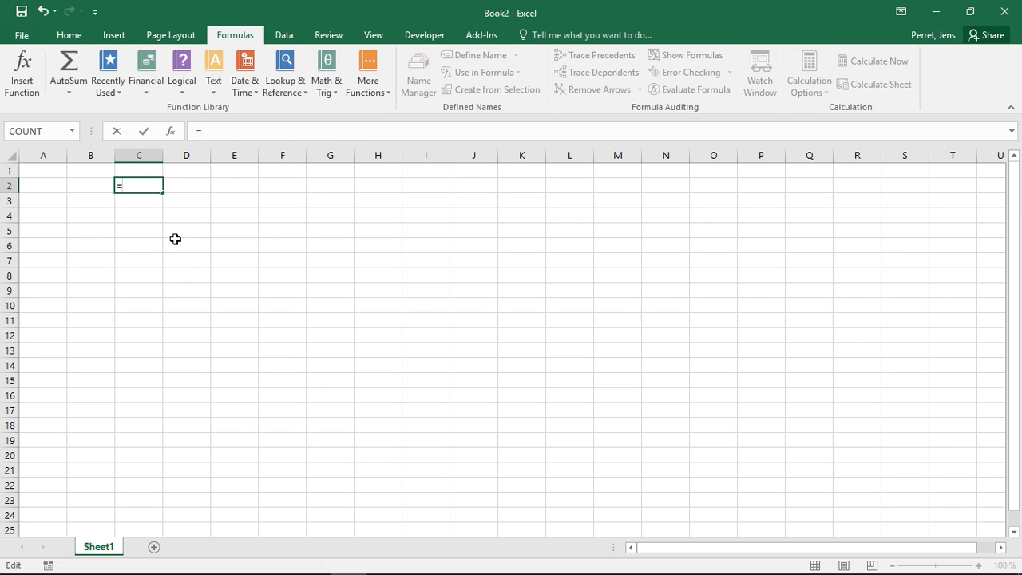
text(today)
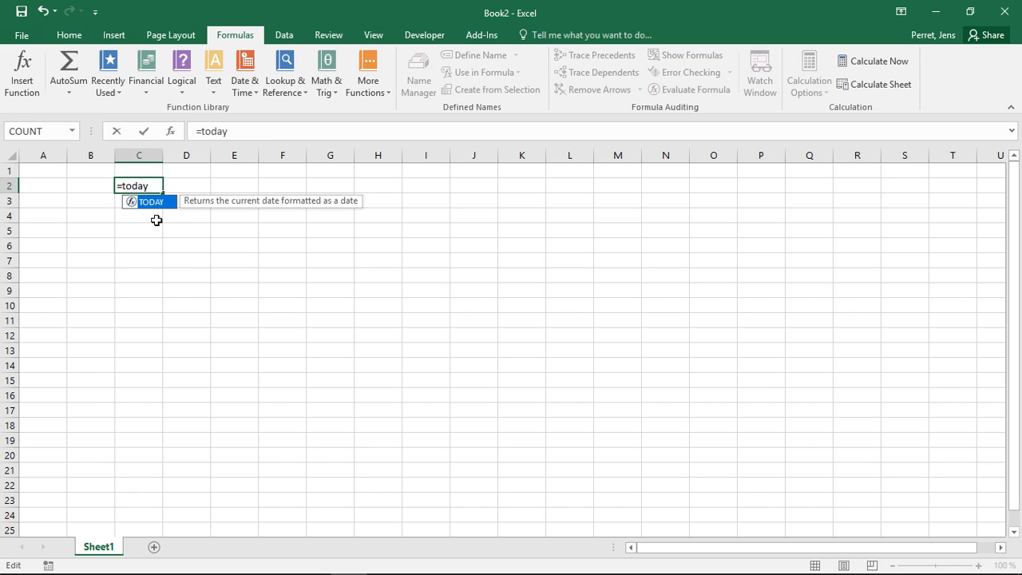
key(Return)
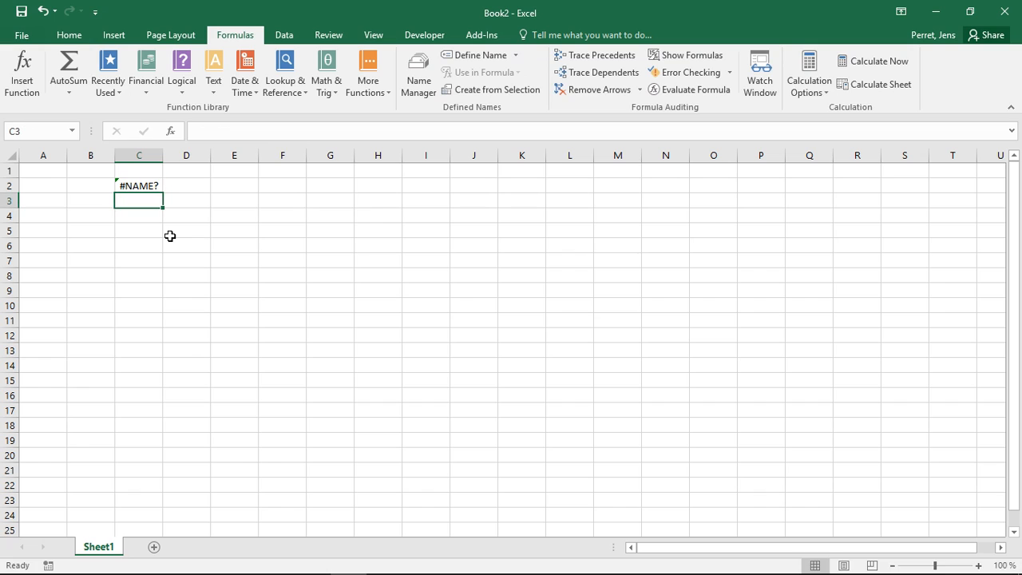
Add empty parentheses to the formula in cell C2 so it reads =today()
key(Up)
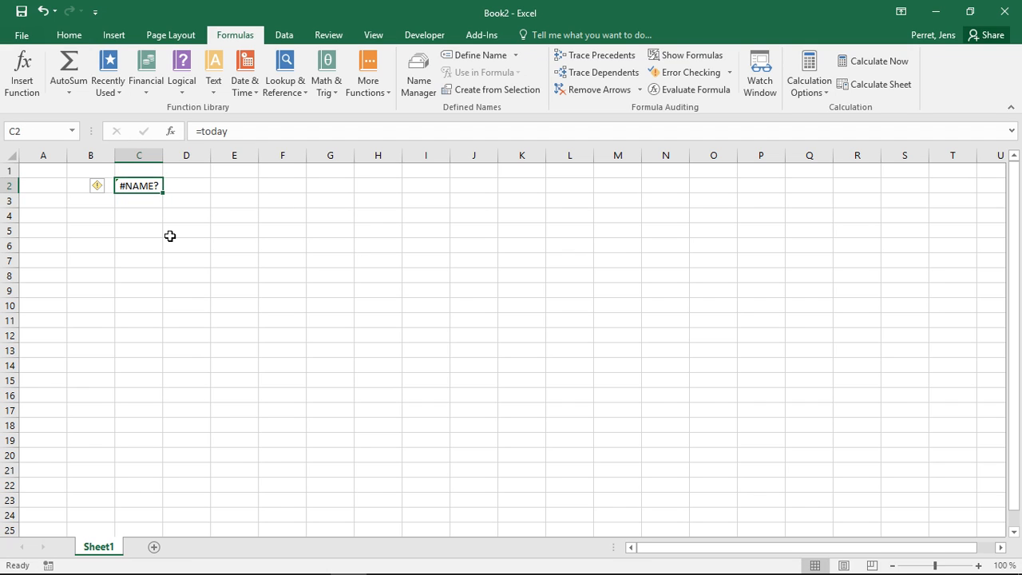
click(235, 131)
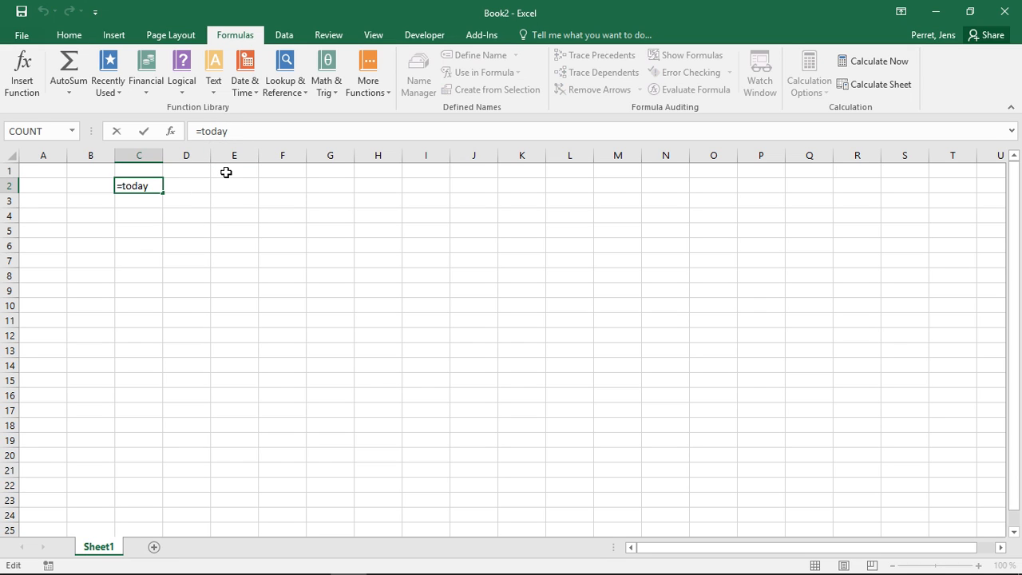
text(())
click(231, 131)
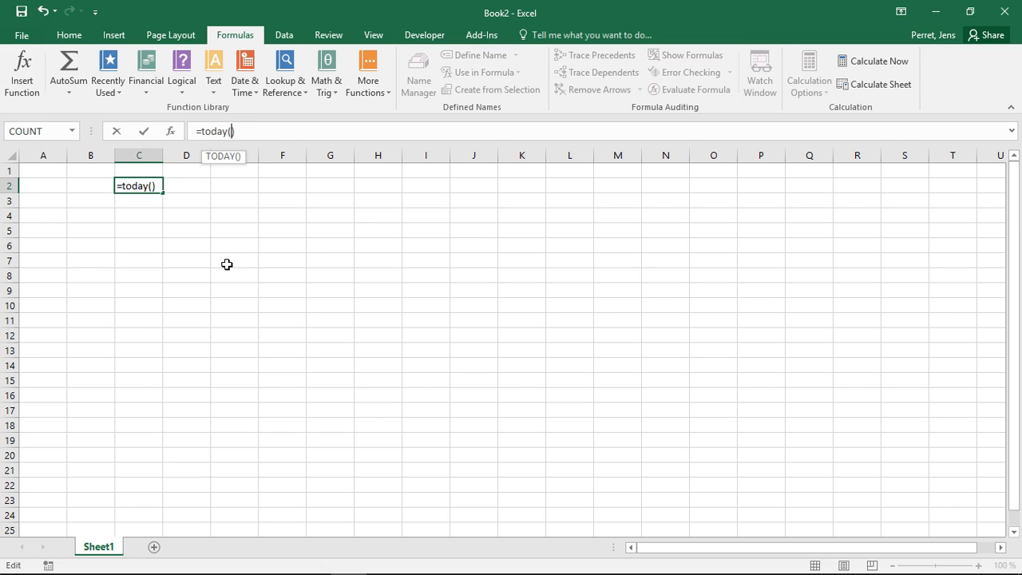
key(Return)
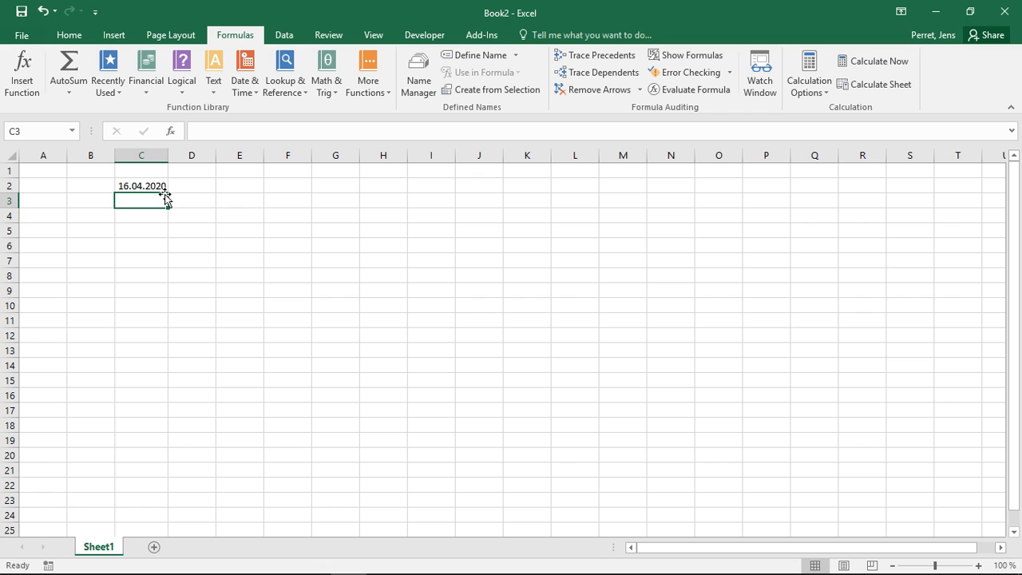
Enter =PI in cell C3 and complete it with empty parentheses as =PI()
text(=PI)
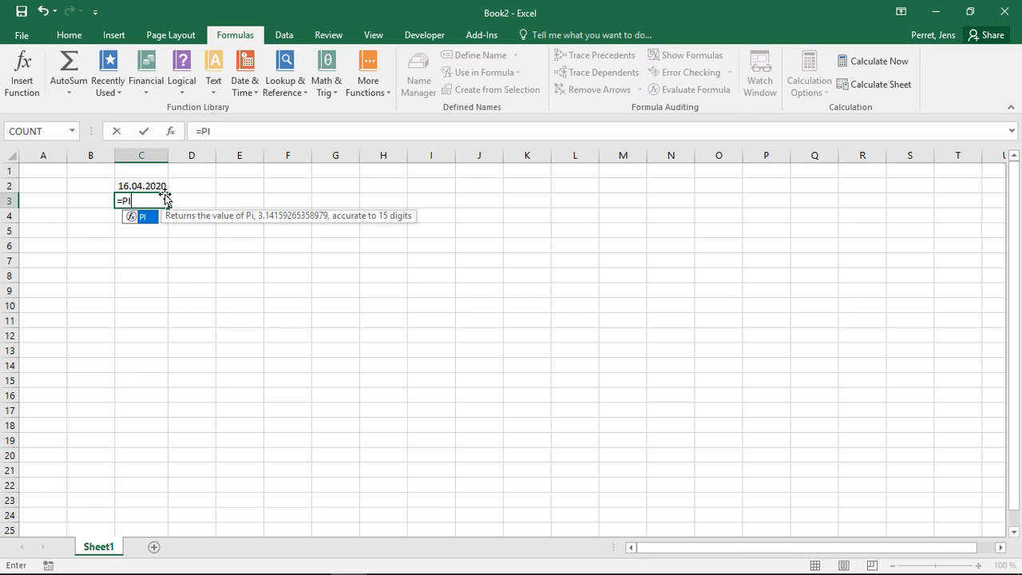
key(Return)
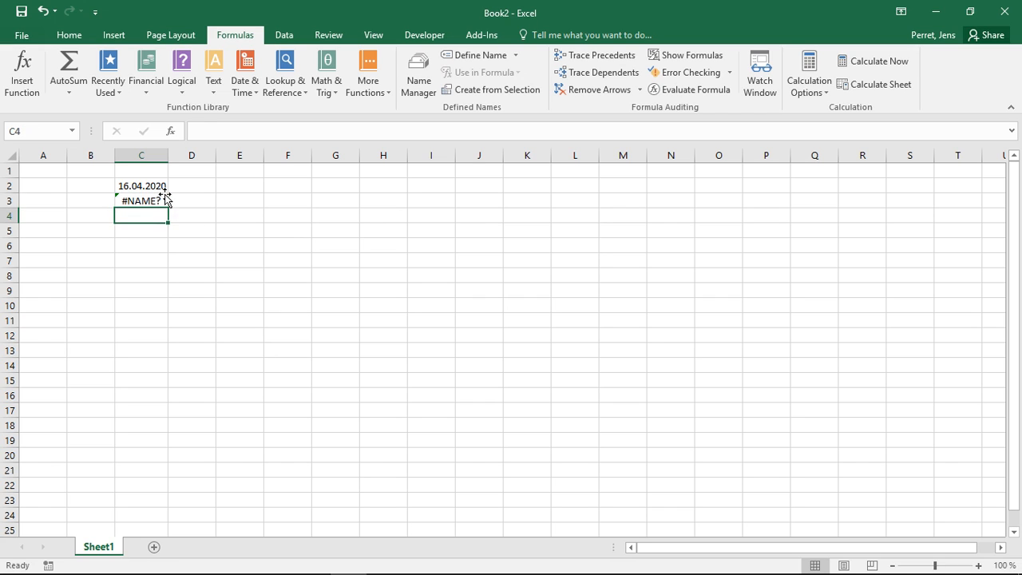
click(164, 195)
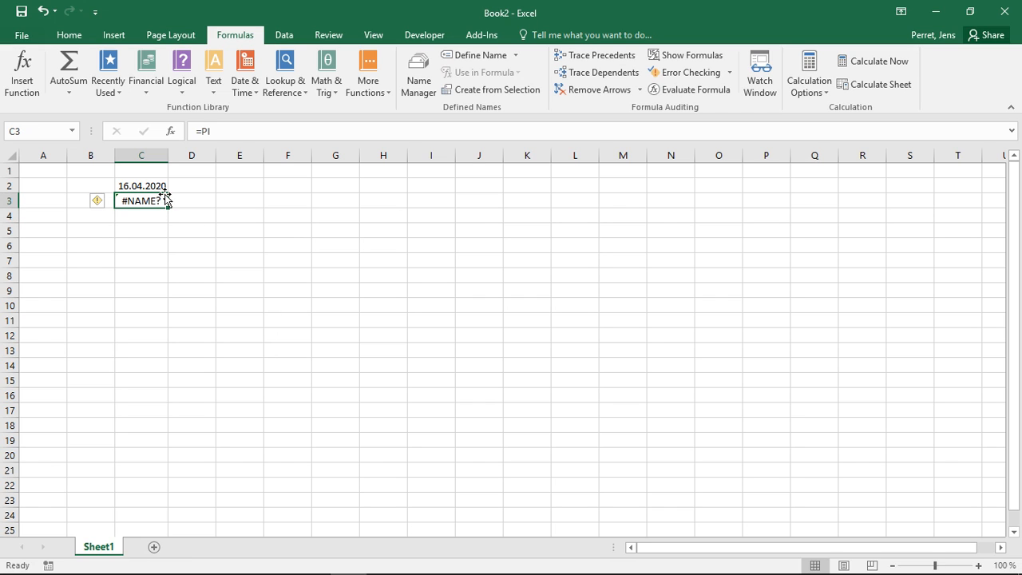
click(232, 132)
text(())
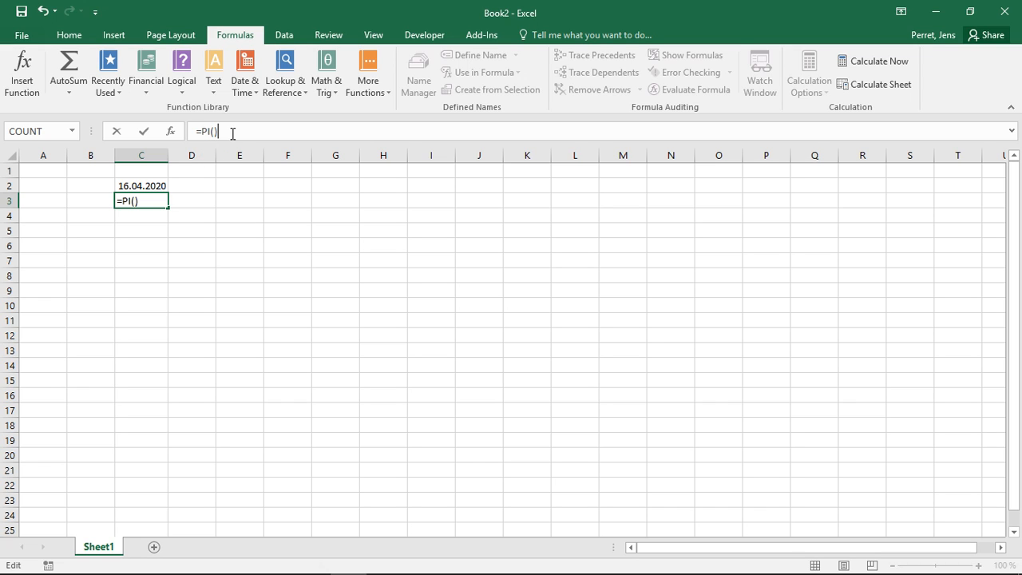
key(Return)
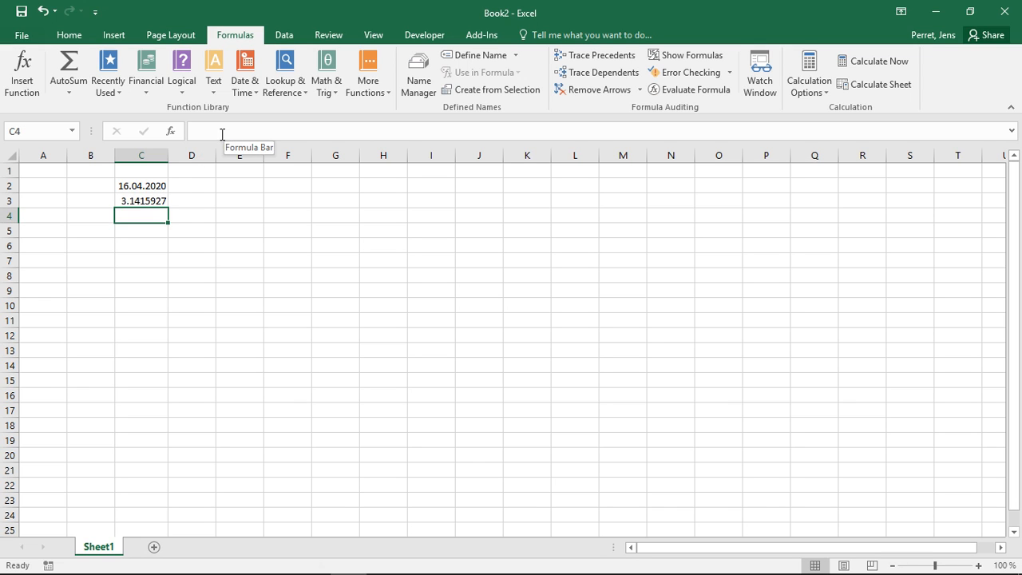
click(141, 202)
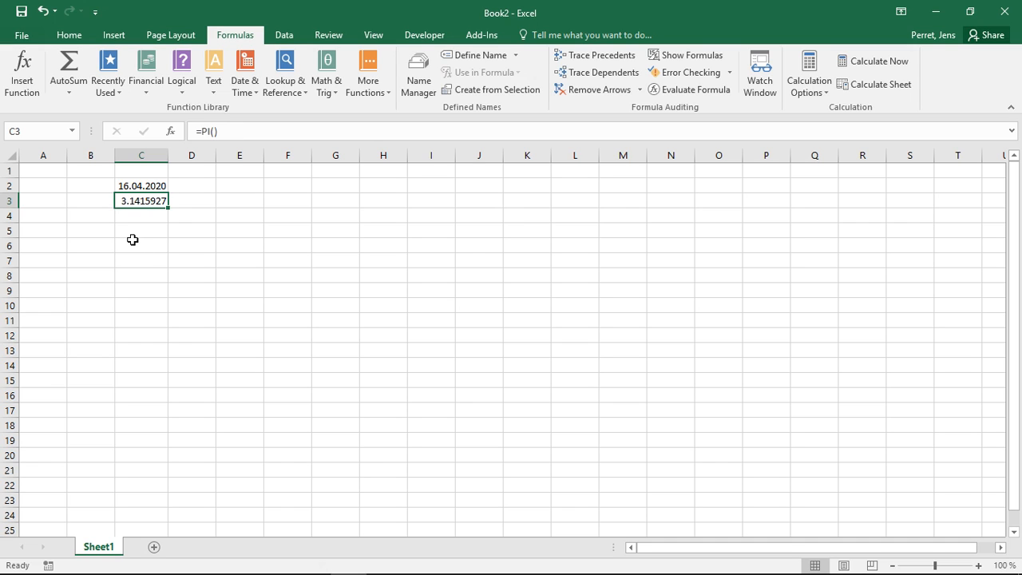
Enter the random number formula =RAND() in cell C4
click(144, 216)
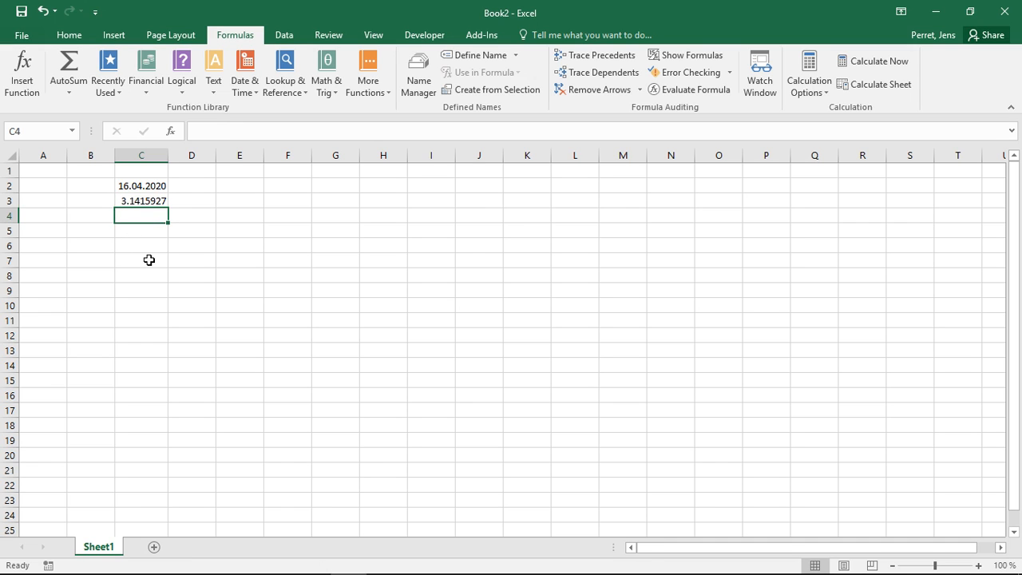
text(=RAN)
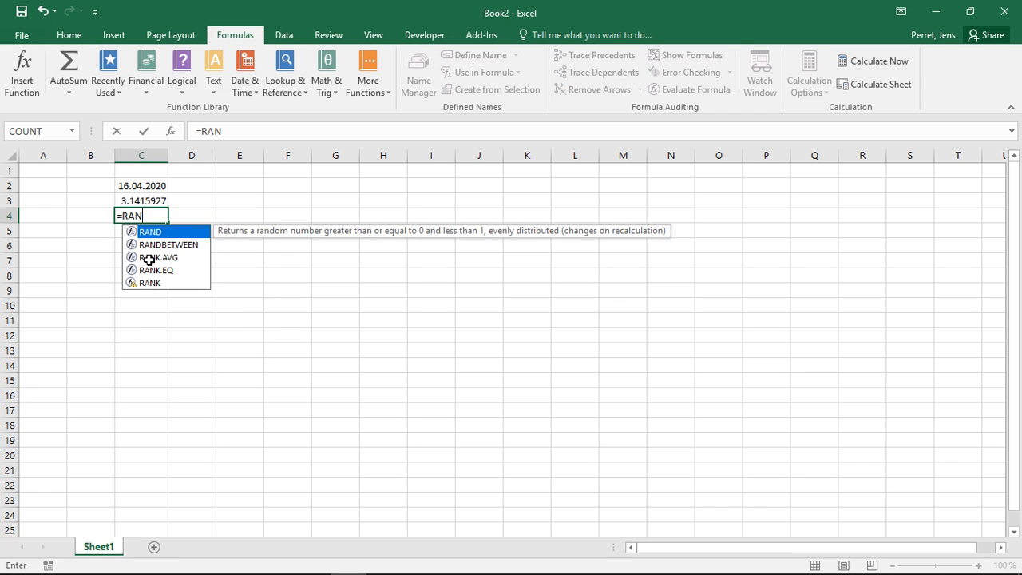
text(D)
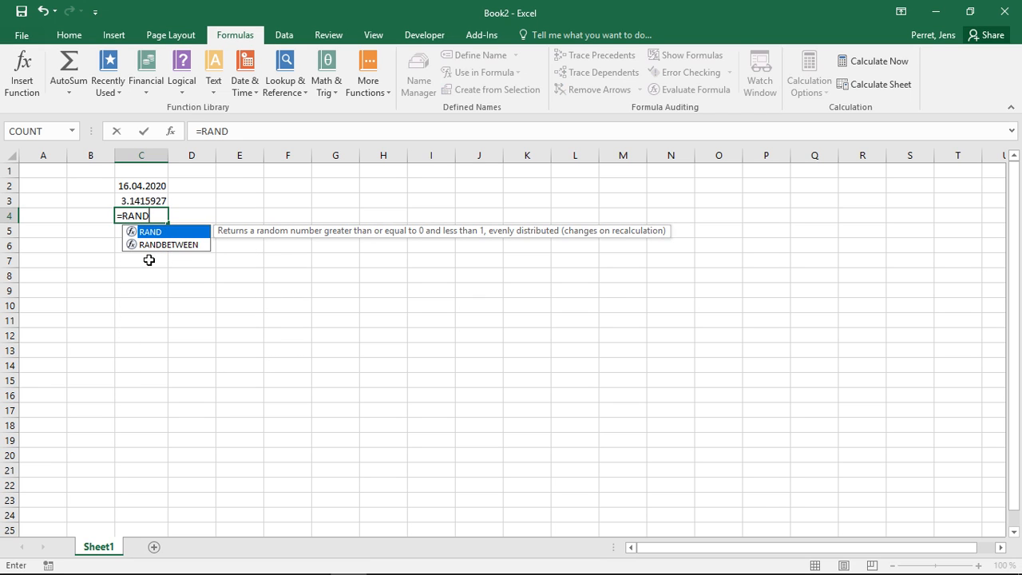
text(()
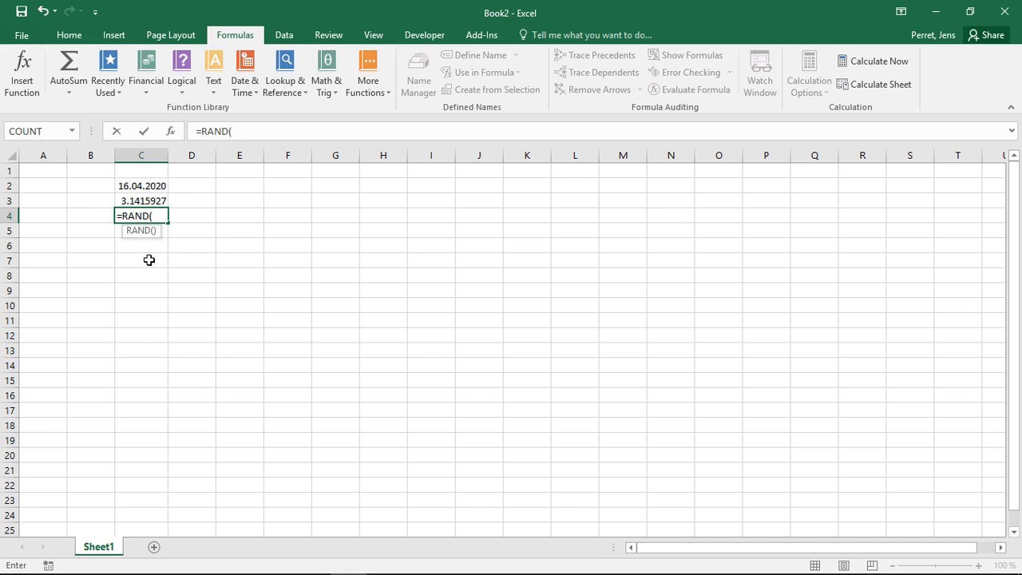
text())
key(Return)
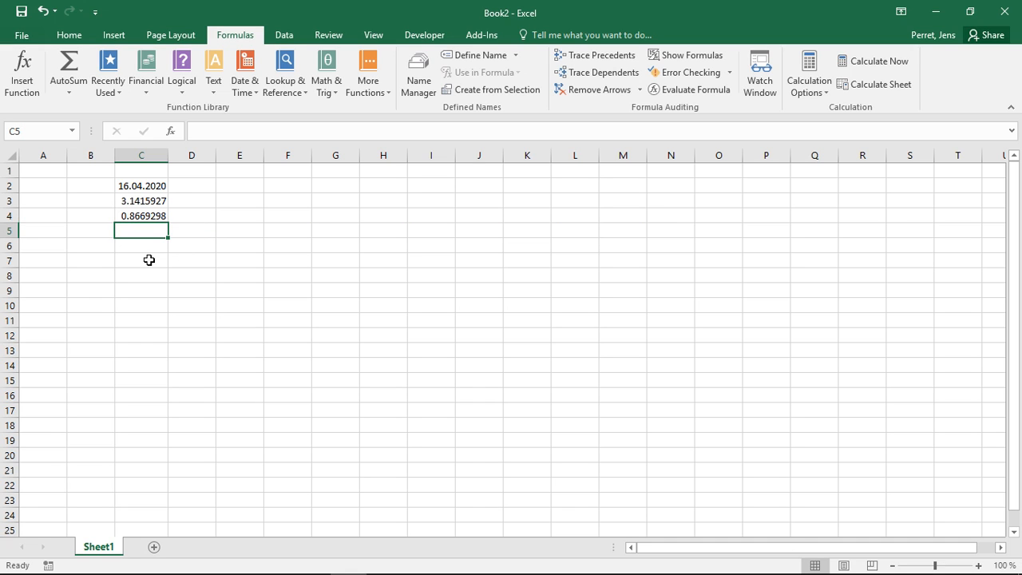
Try to nest date() as an argument inside the RAND formula in cell C4
key(Up)
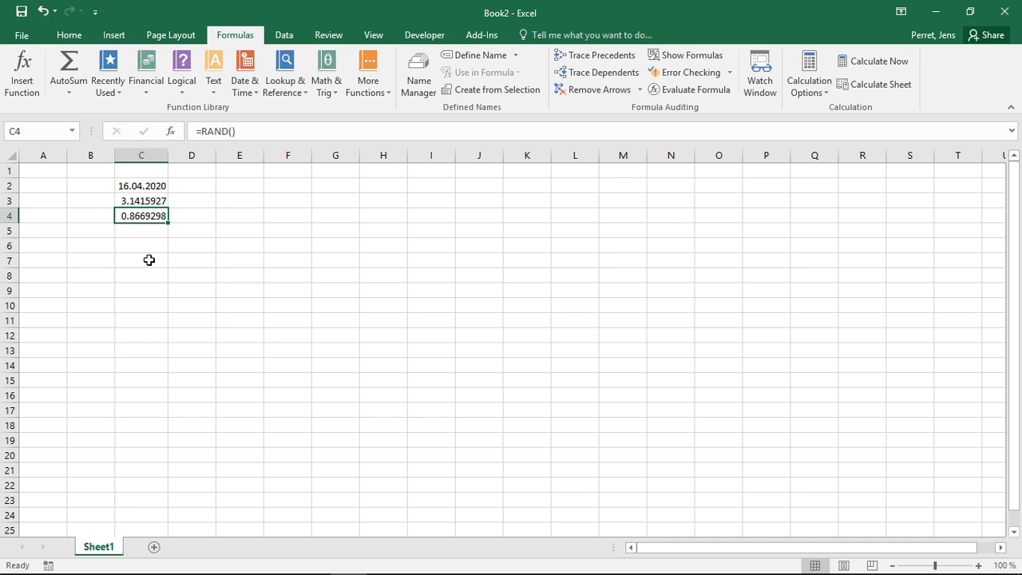
click(230, 131)
text(date)
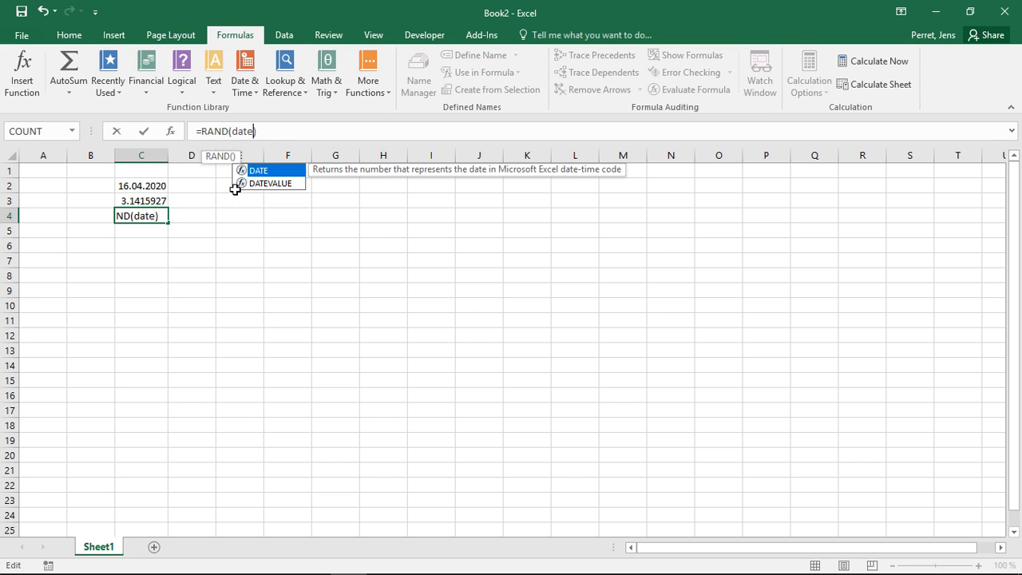
text(())
key(Return)
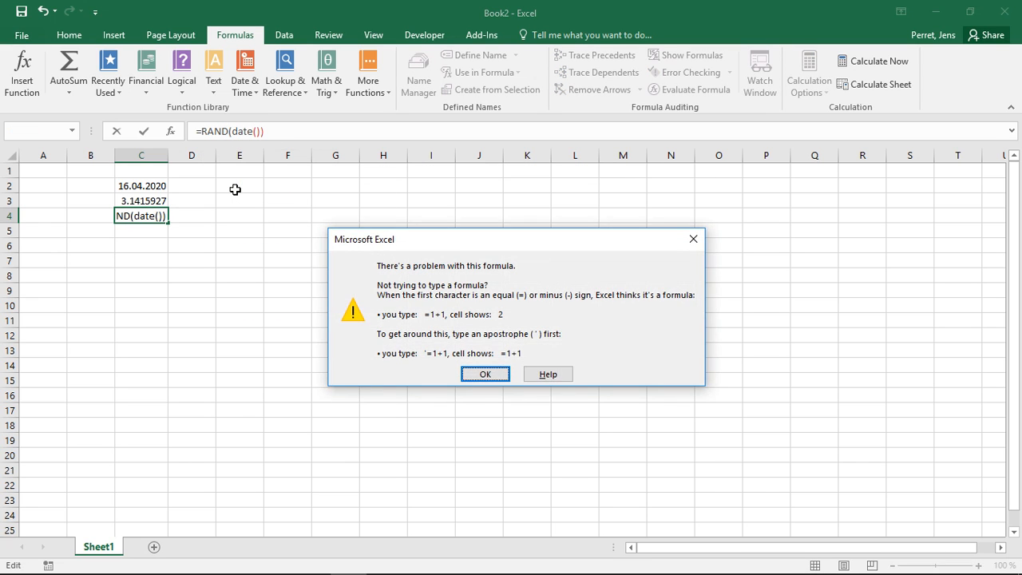
key(Return)
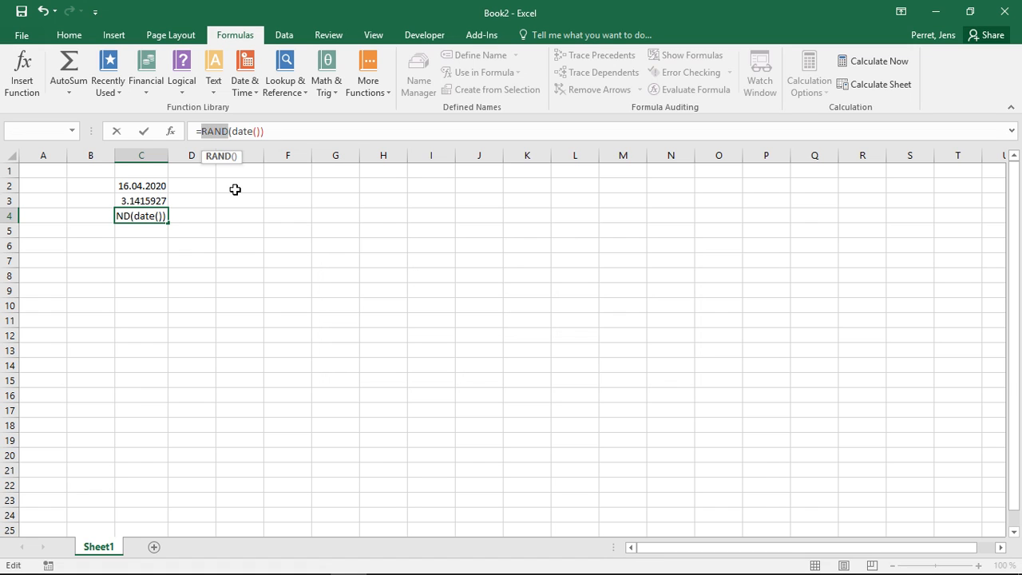
key(Return)
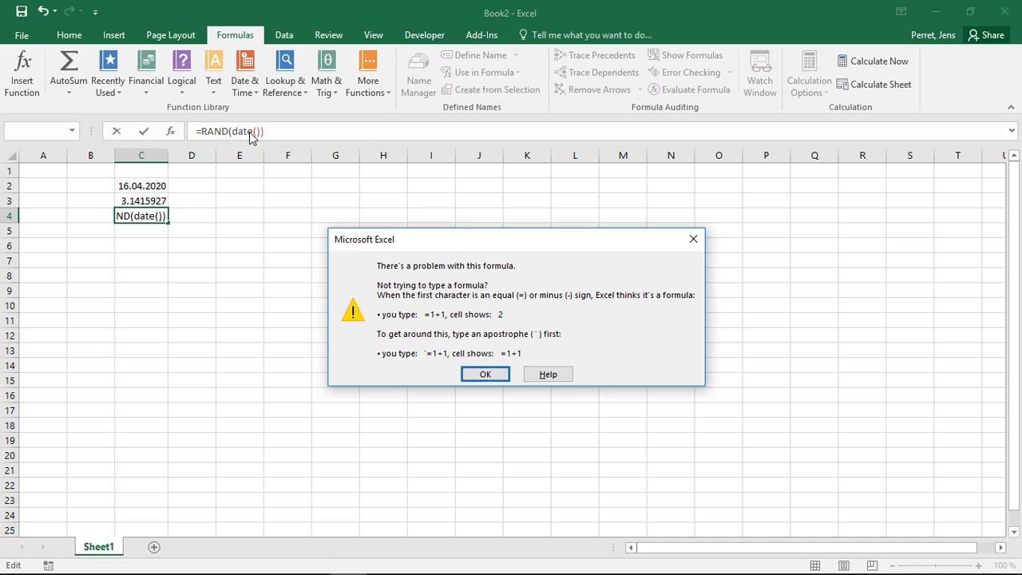
click(485, 375)
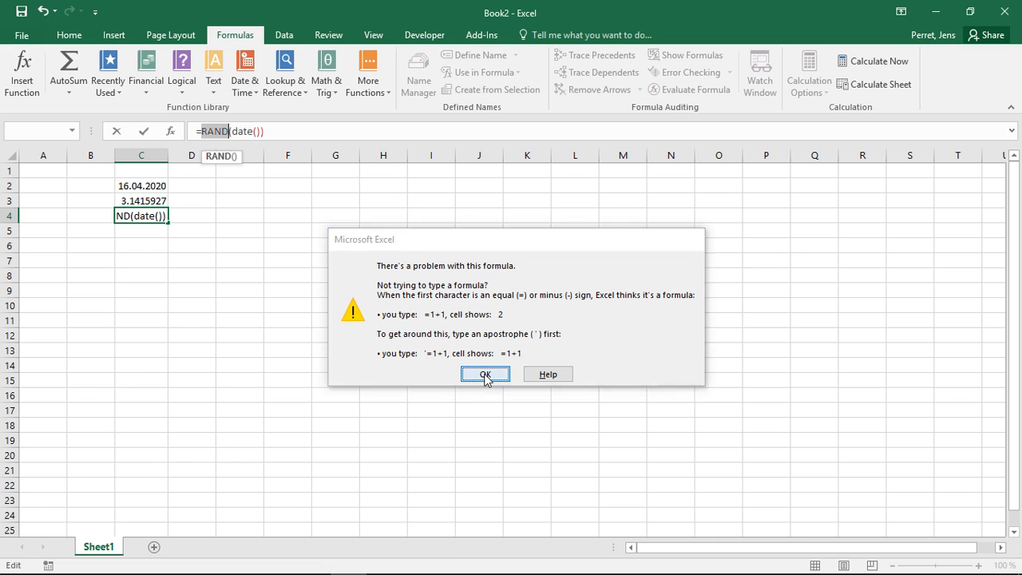
Remove the nested date() from the RAND formula and clear the contents of cell C4
click(237, 131)
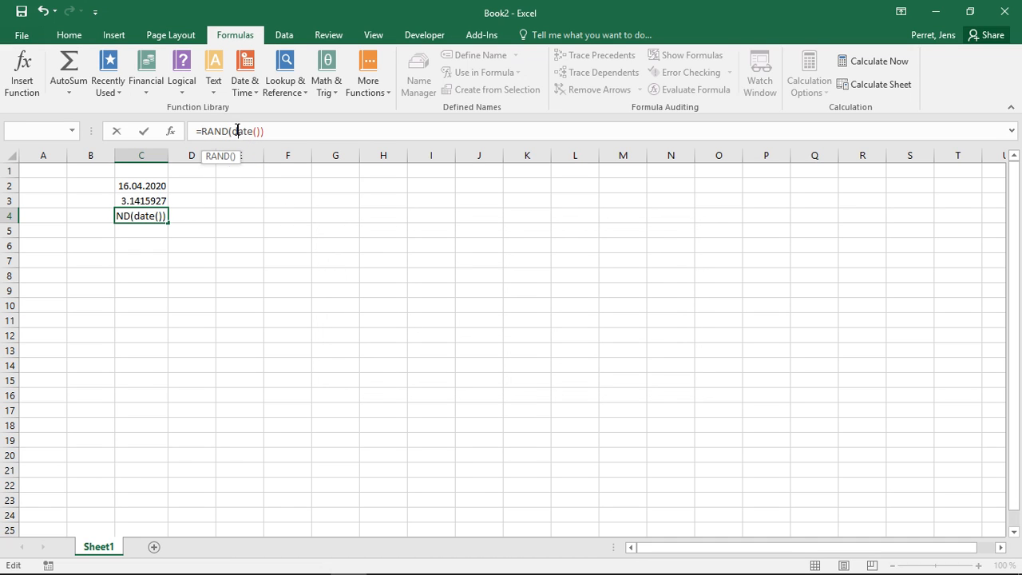
key(shift+Right)
key(shift+Right)
key(shift+Right)
key(shift+Right)
key(shift+Right)
key(shift+Right)
key(Delete)
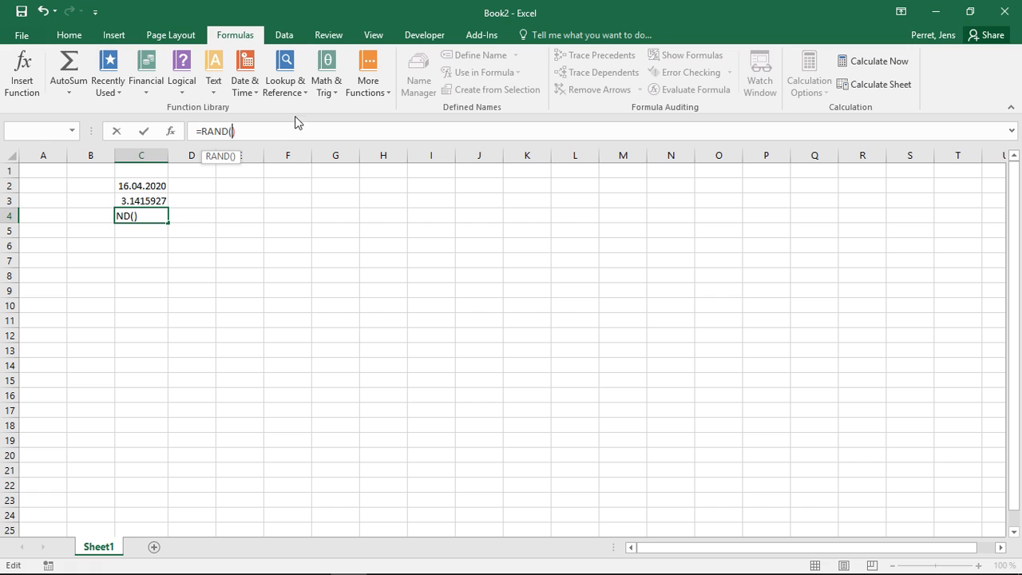
key(BackSpace)
key(BackSpace)
key(BackSpace)
key(BackSpace)
key(BackSpace)
key(BackSpace)
key(BackSpace)
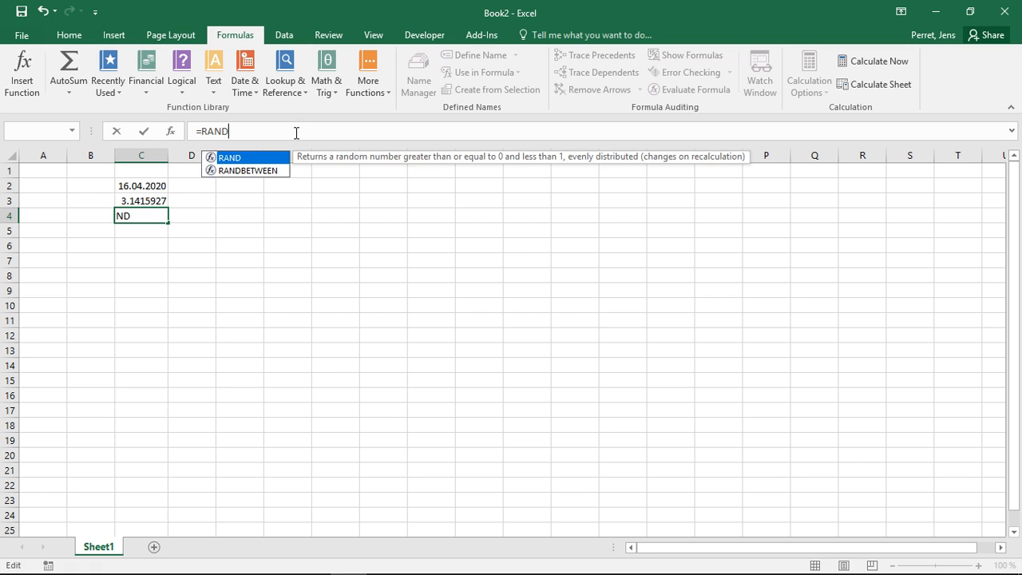
key(Return)
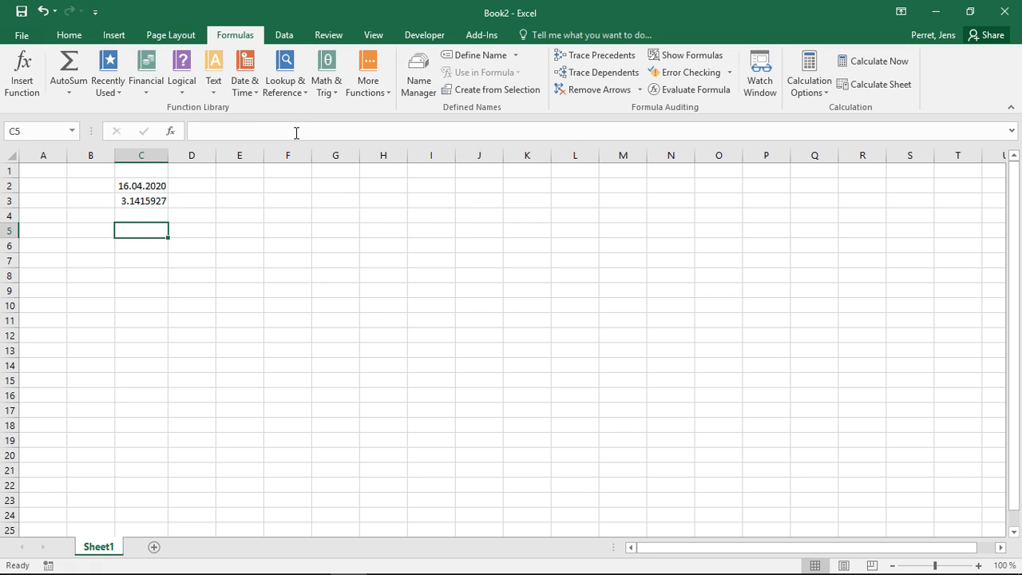
Enter the formula =AVERAGE(2;3;4;8) in cell C4
key(Up)
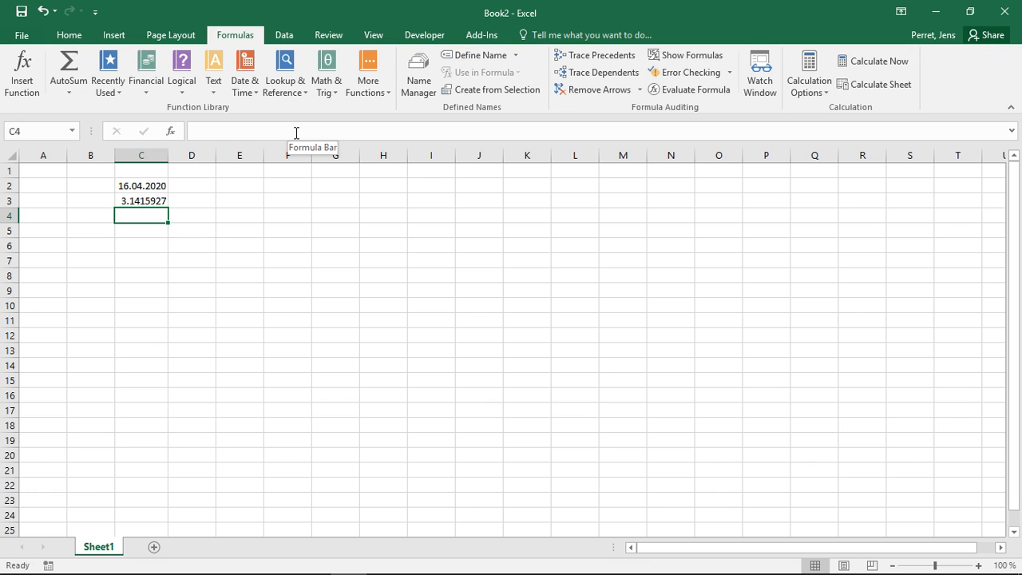
text(=)
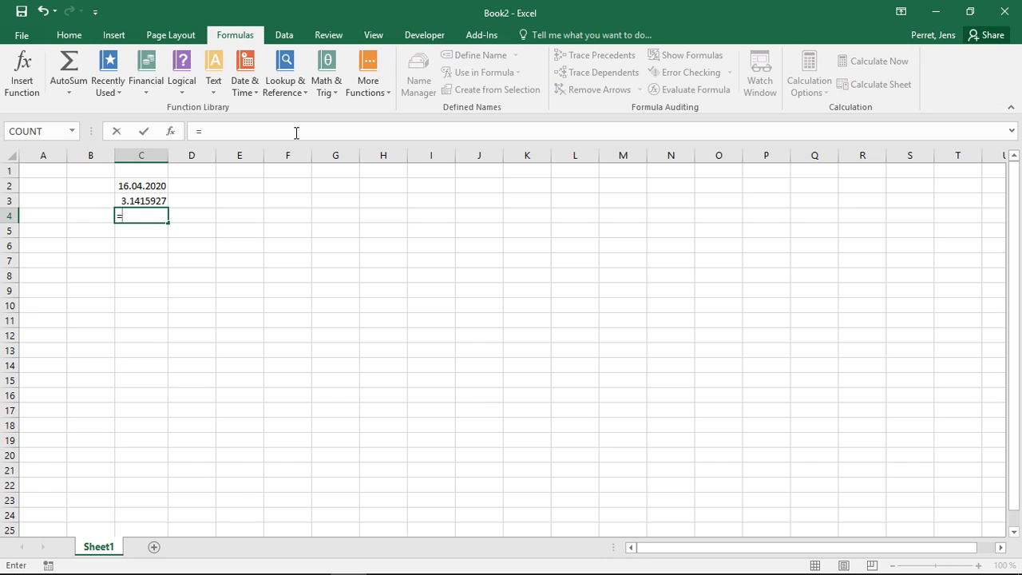
text(AVERA)
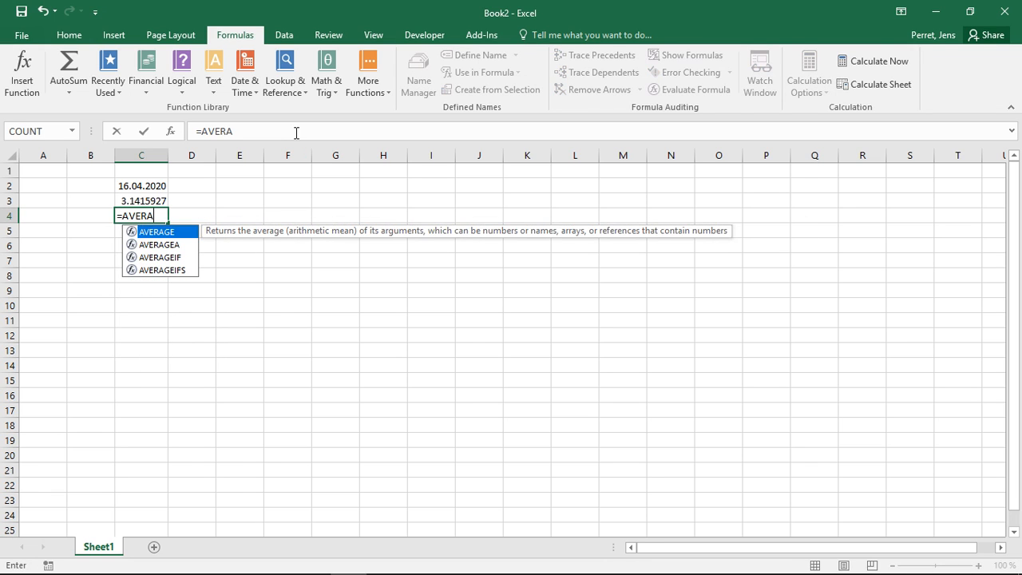
text(GE()
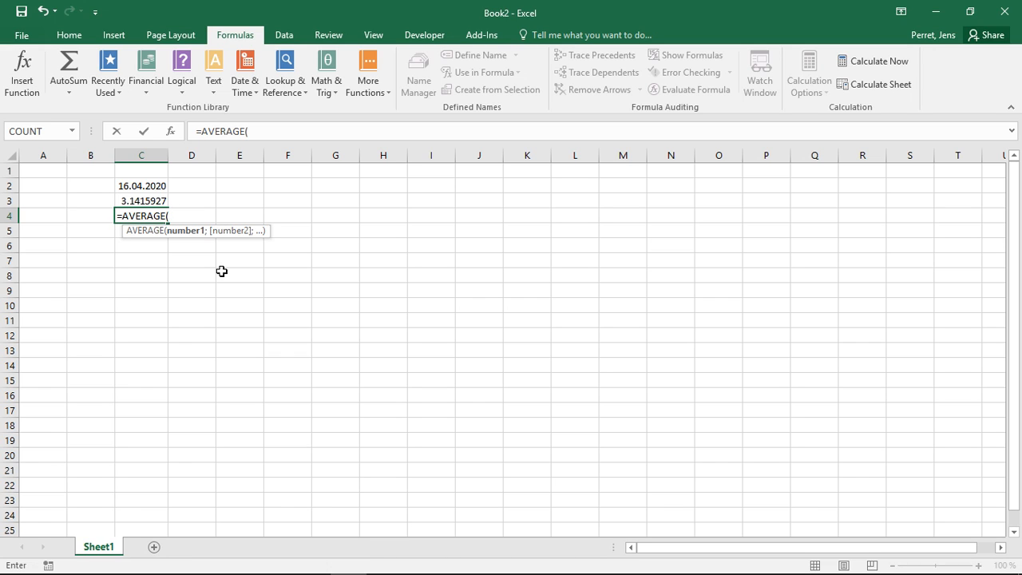
text(2;)
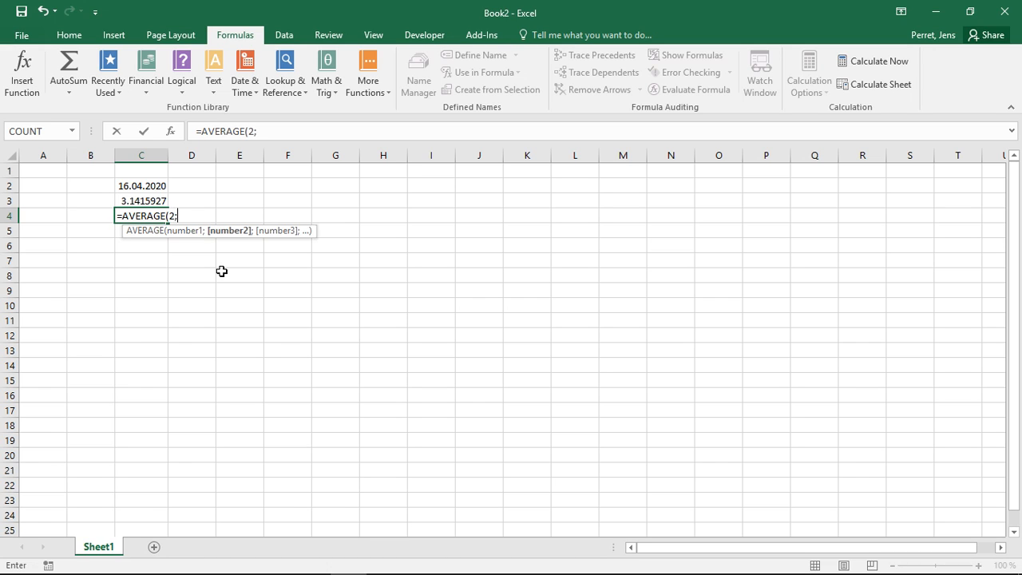
text(3;4;)
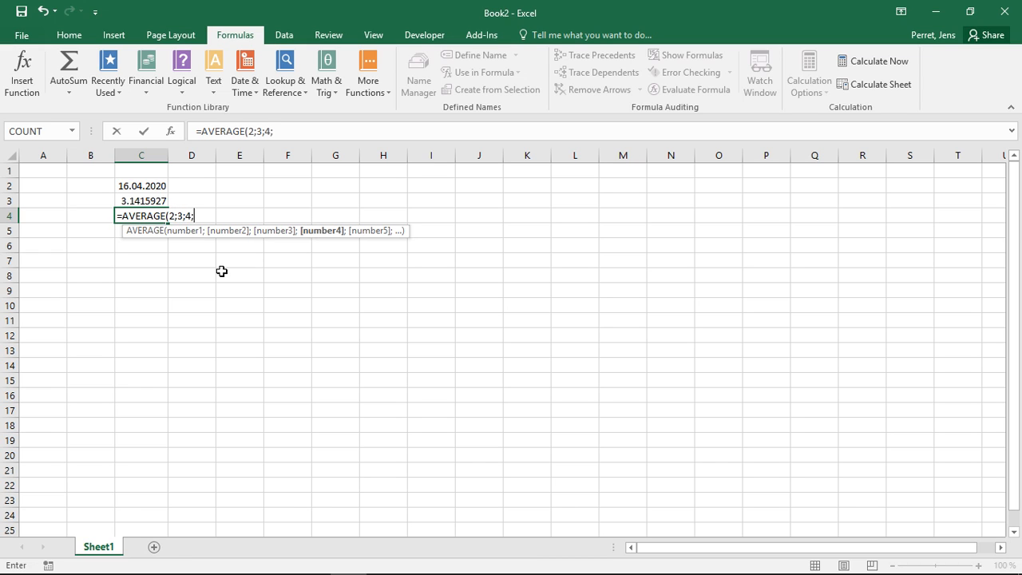
text(8))
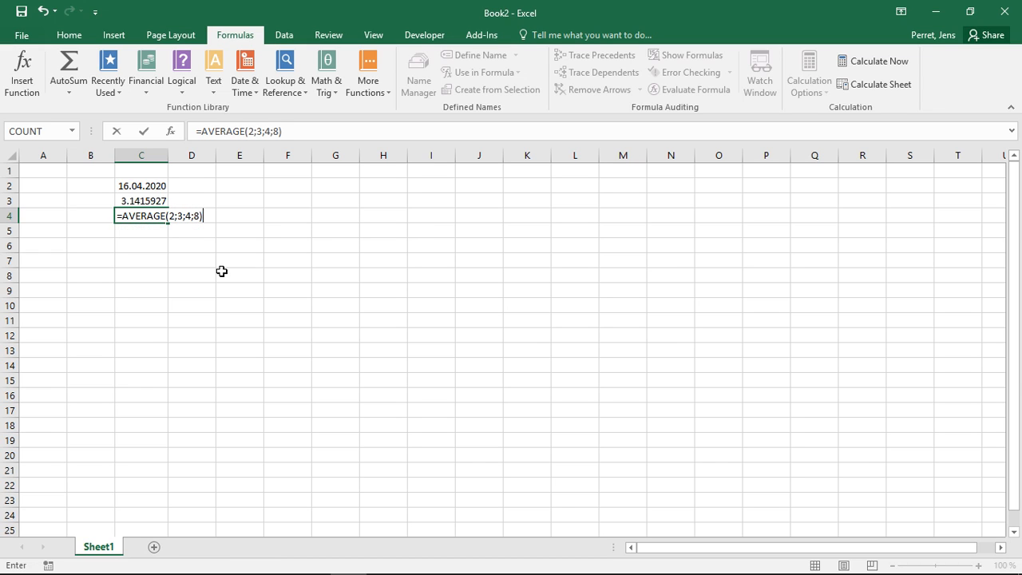
key(Return)
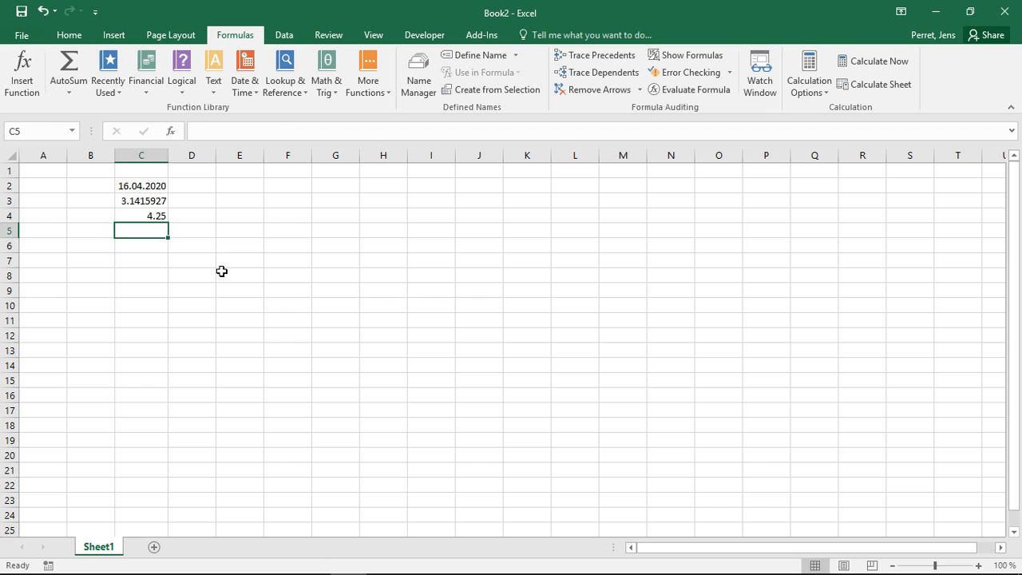
Step through the arguments and semicolon separators of the AVERAGE formula in cell C4 to examine how each is recognised
key(Up)
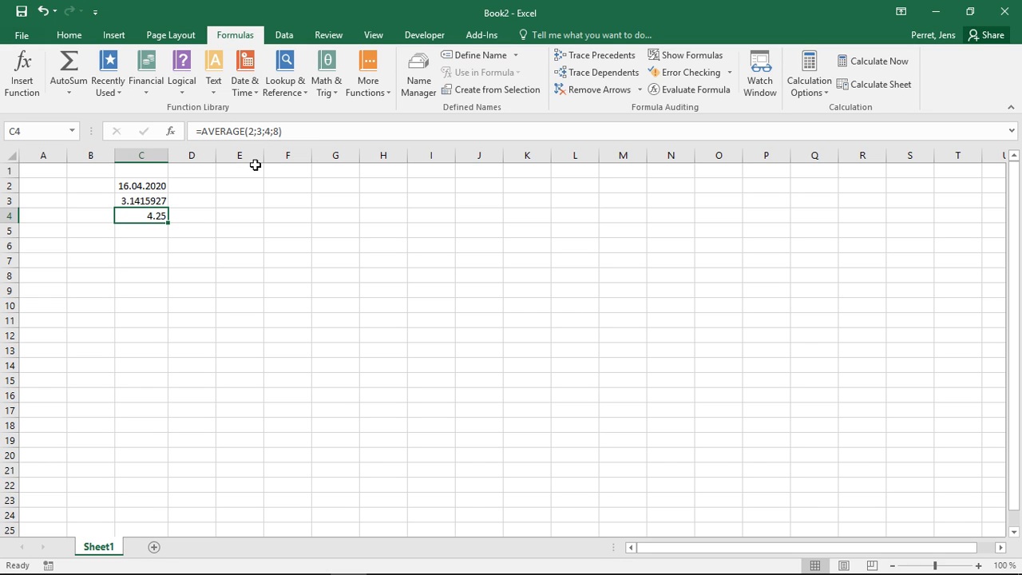
click(253, 131)
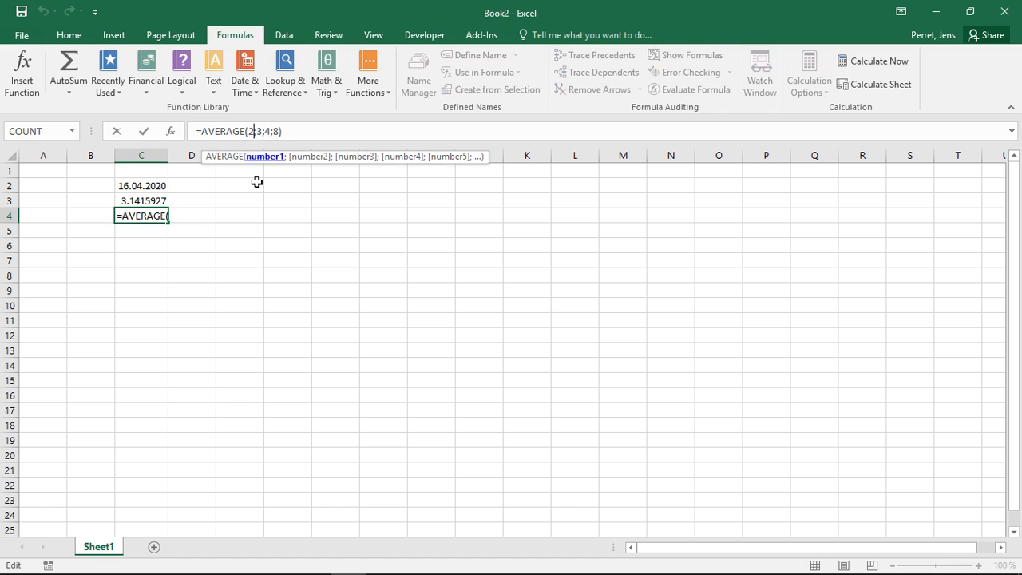
key(Right)
key(Right)
key(Right)
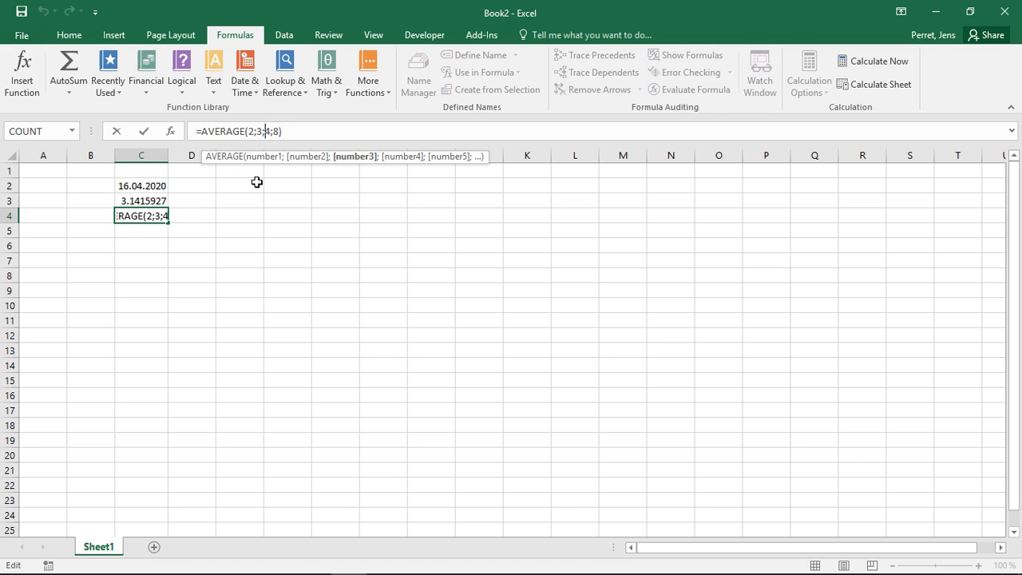
key(Right)
key(Right)
key(Left)
key(Left)
key(Left)
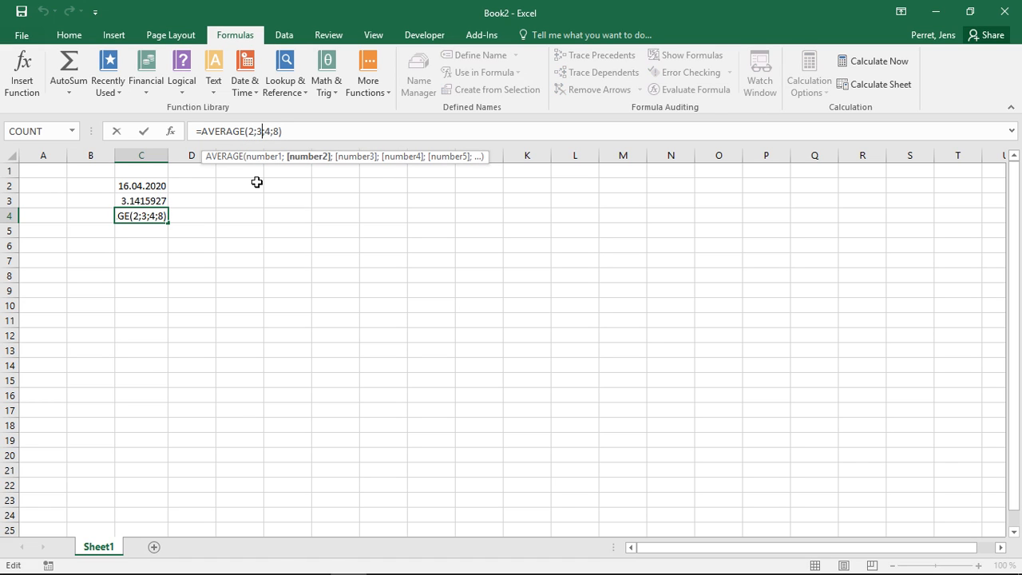
key(Right)
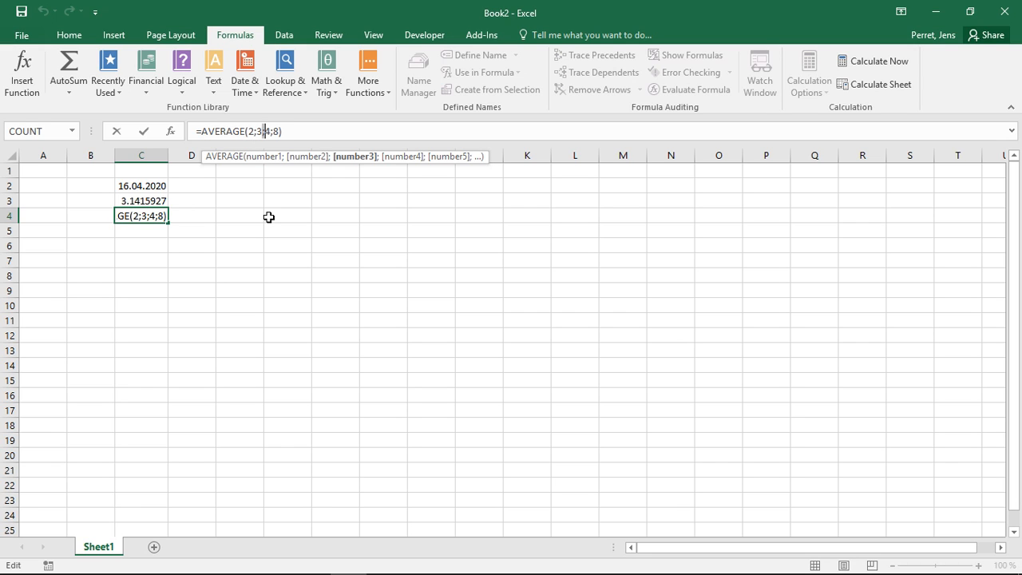
key(Left)
key(Left)
key(Left)
key(Right)
key(Return)
key(Up)
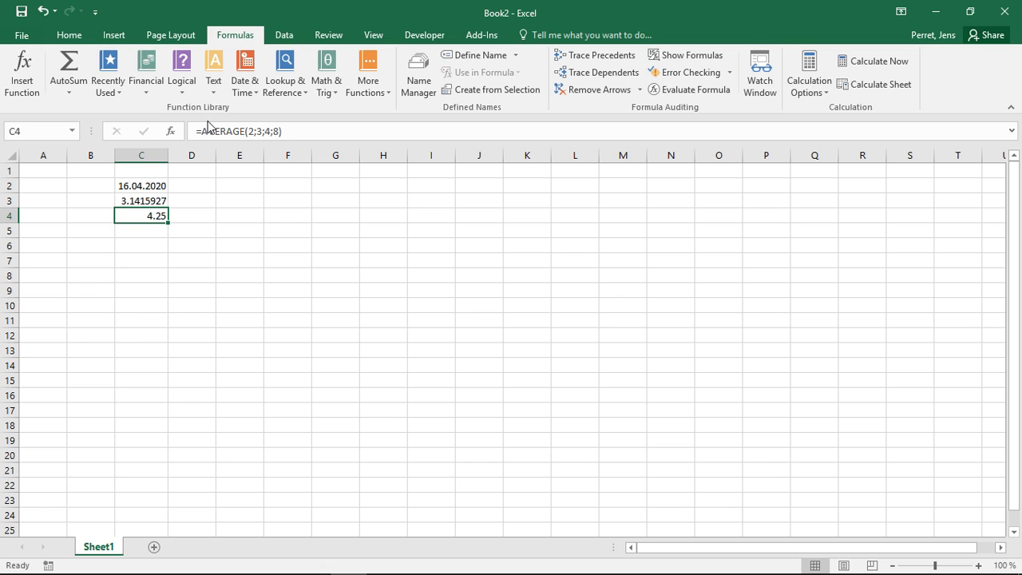
Highlight the function name in cell C4's formula and review the formulas in cells C3 and C2
drag(202, 129, 245, 128)
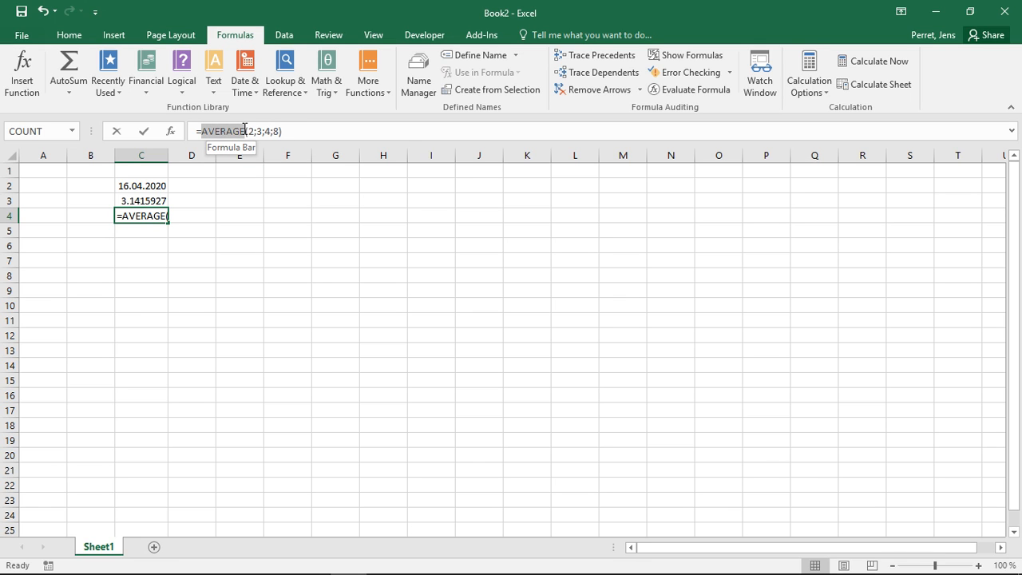
key(Return)
key(Up)
key(Up)
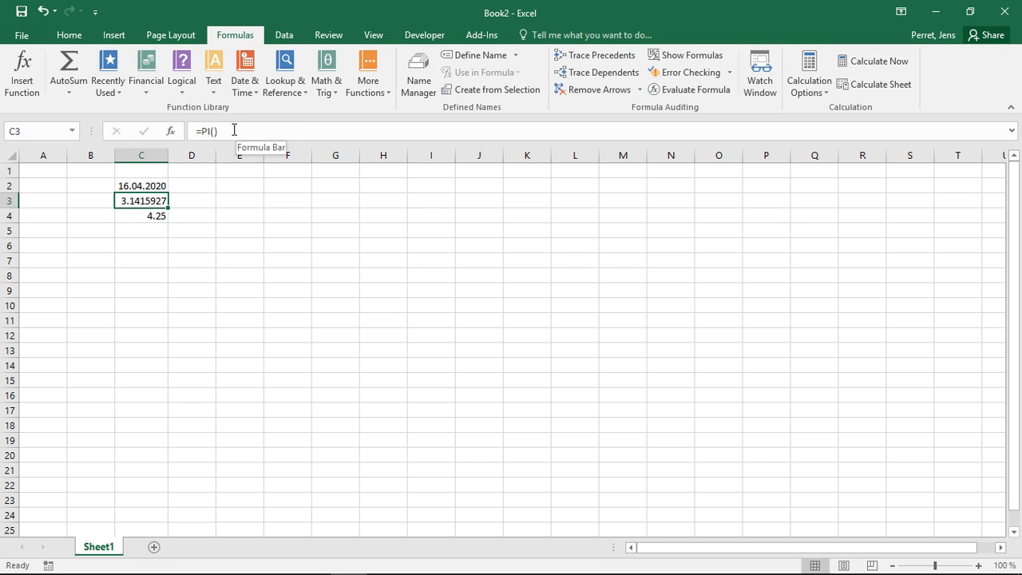
key(Up)
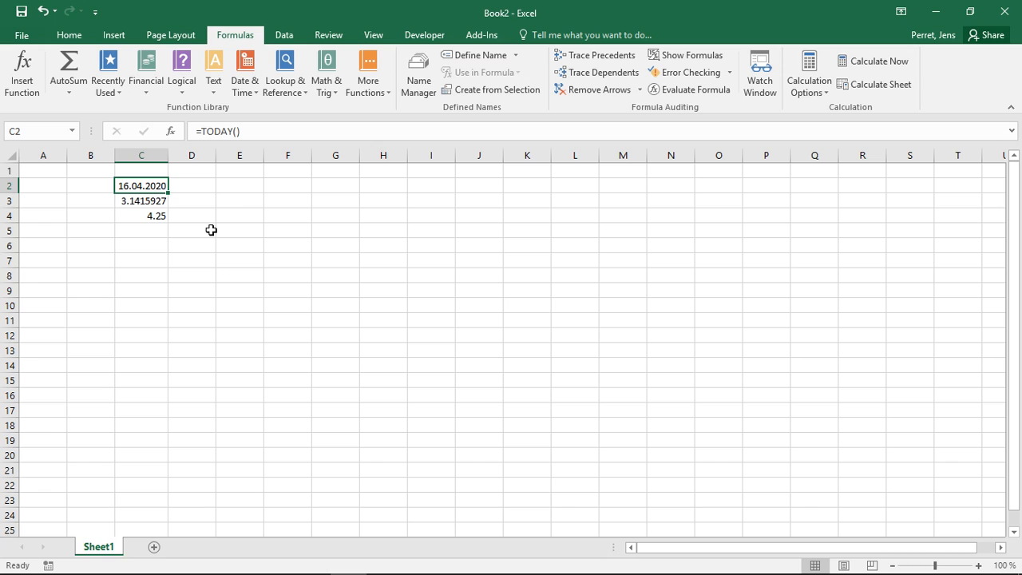
Try to add PI without parentheses as a fifth argument of the AVERAGE formula in cell C4
click(140, 217)
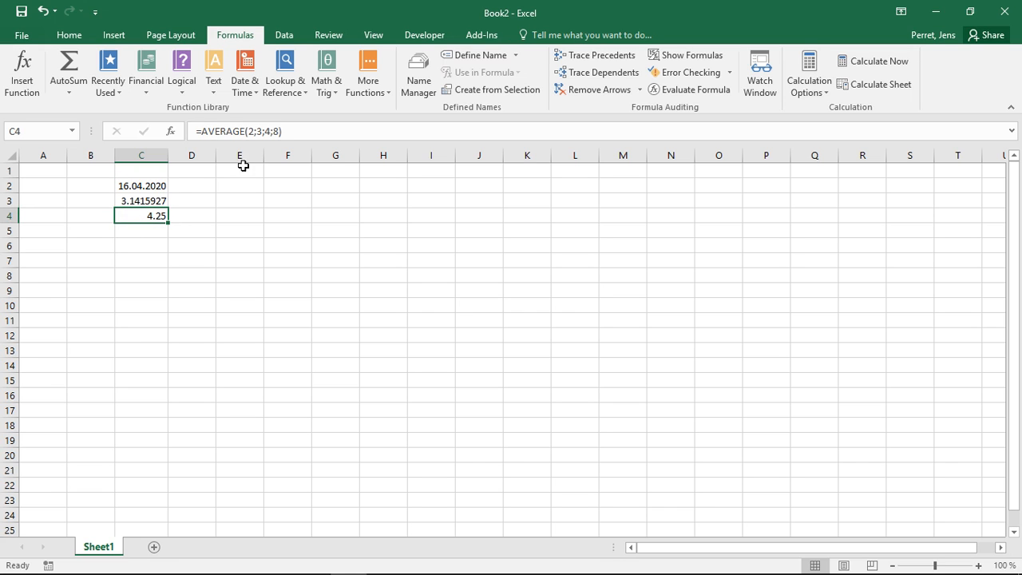
click(276, 131)
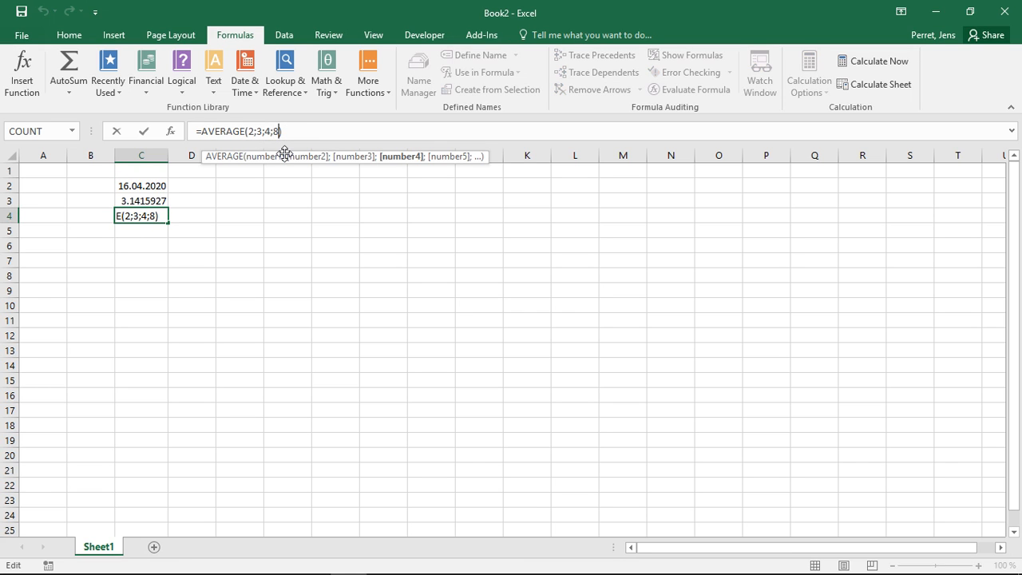
text(;PI)
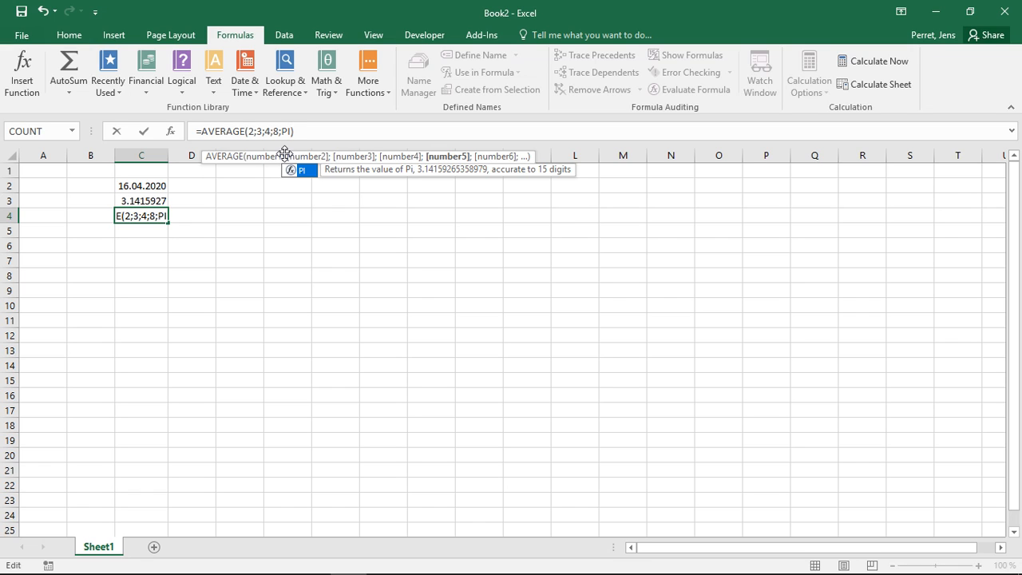
key(Return)
key(Up)
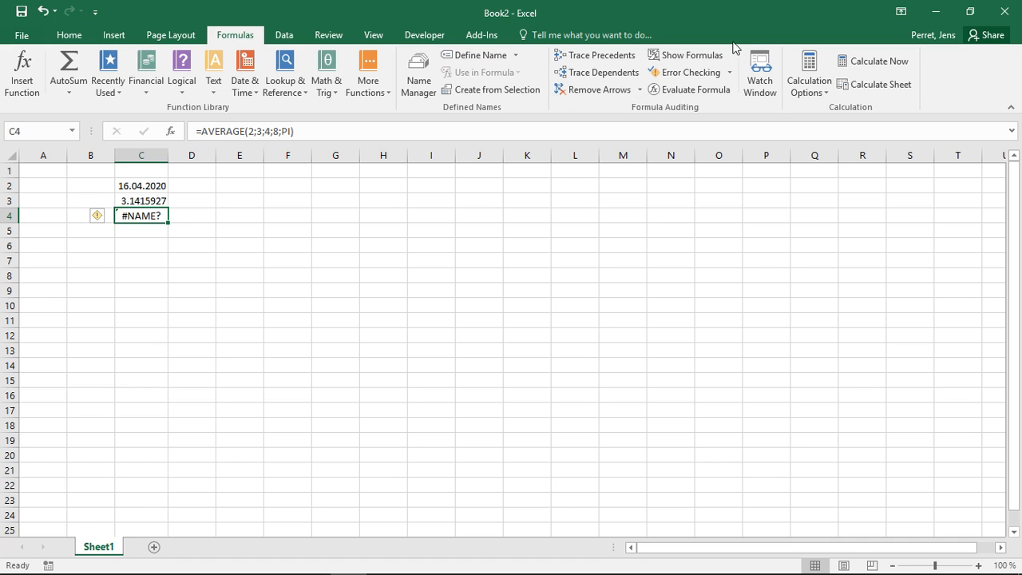
Evaluate the formula =AVERAGE(2;3;4;8;PI) in cell C4 part by part with Evaluate Formula
click(684, 92)
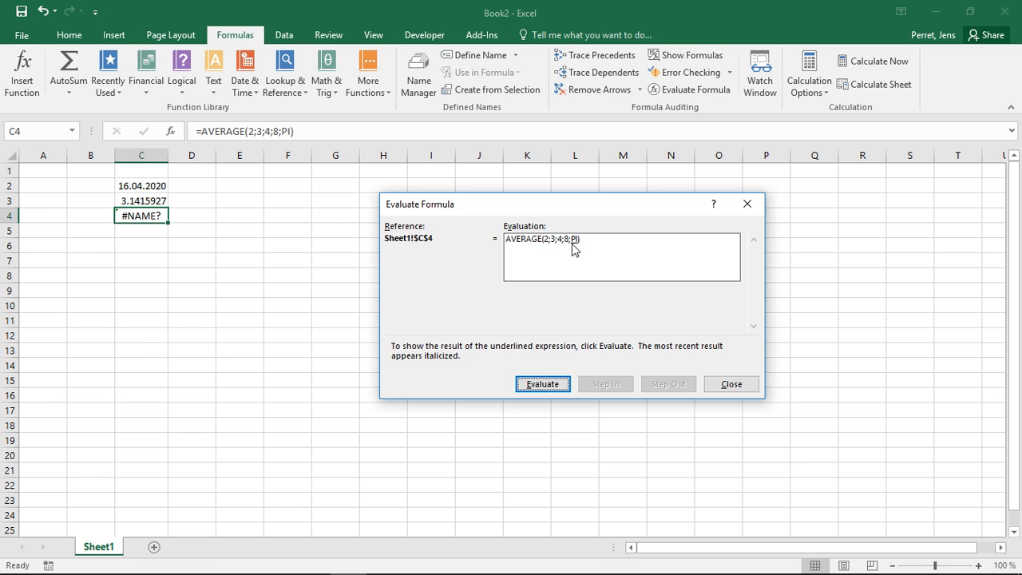
click(552, 385)
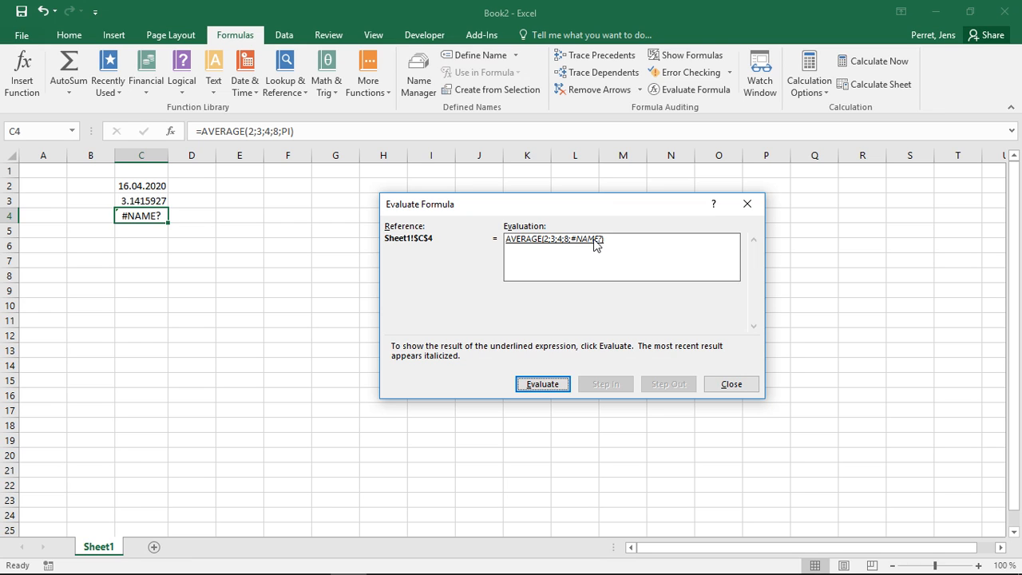
click(543, 384)
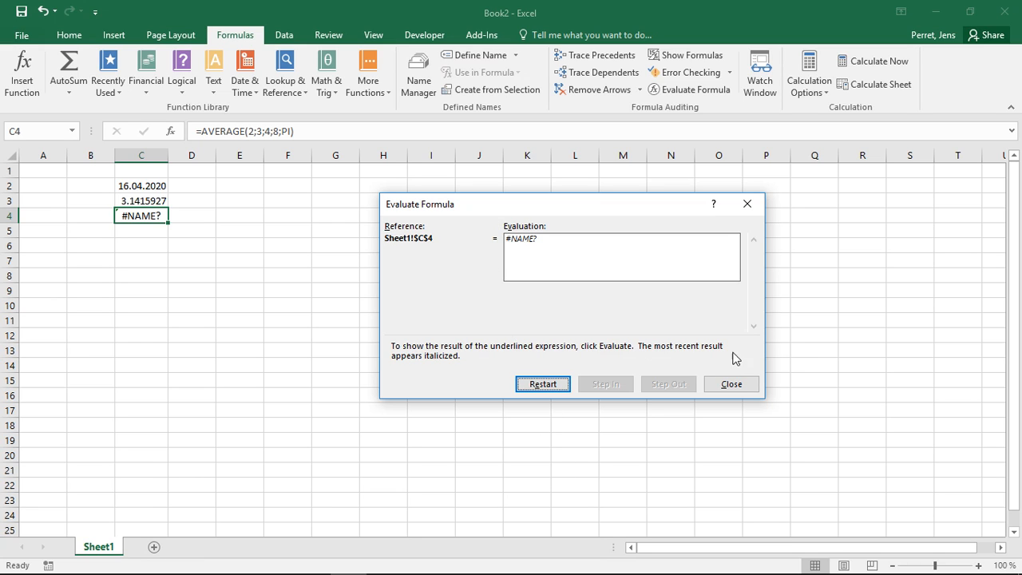
click(733, 383)
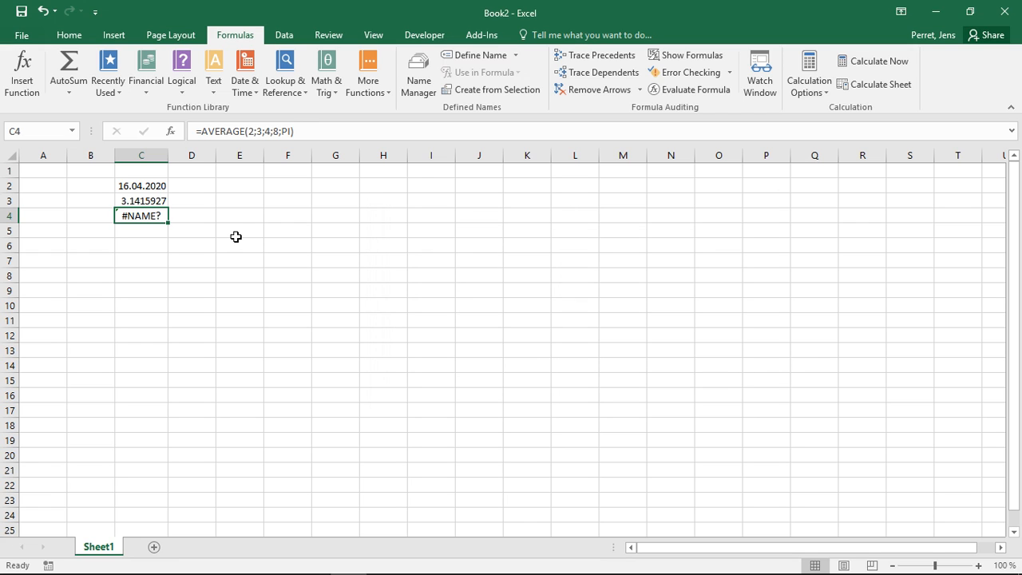
Remove the PI argument and its separator from the AVERAGE formula in cell C4
click(291, 131)
key(BackSpace)
key(BackSpace)
key(BackSpace)
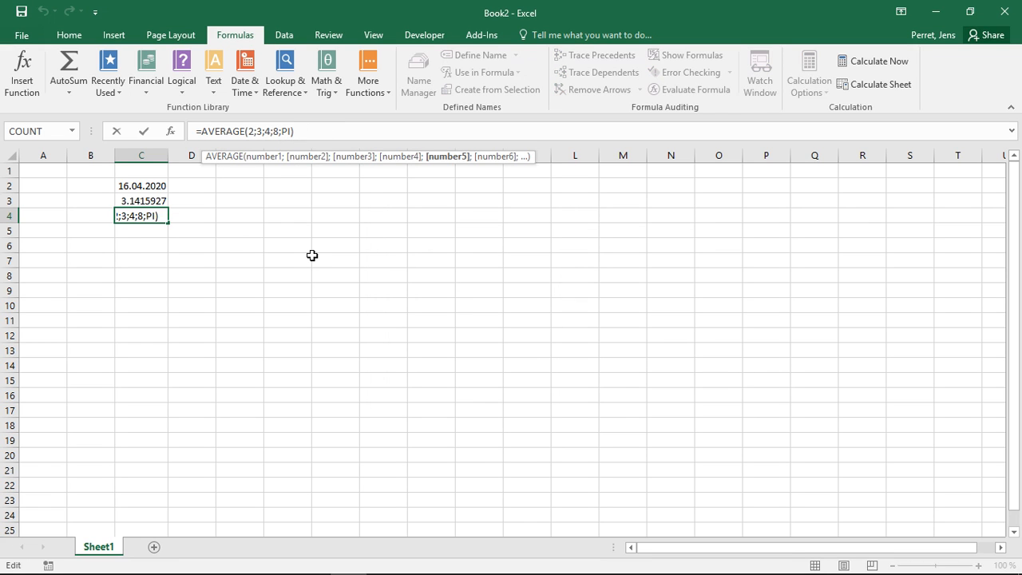
key(Return)
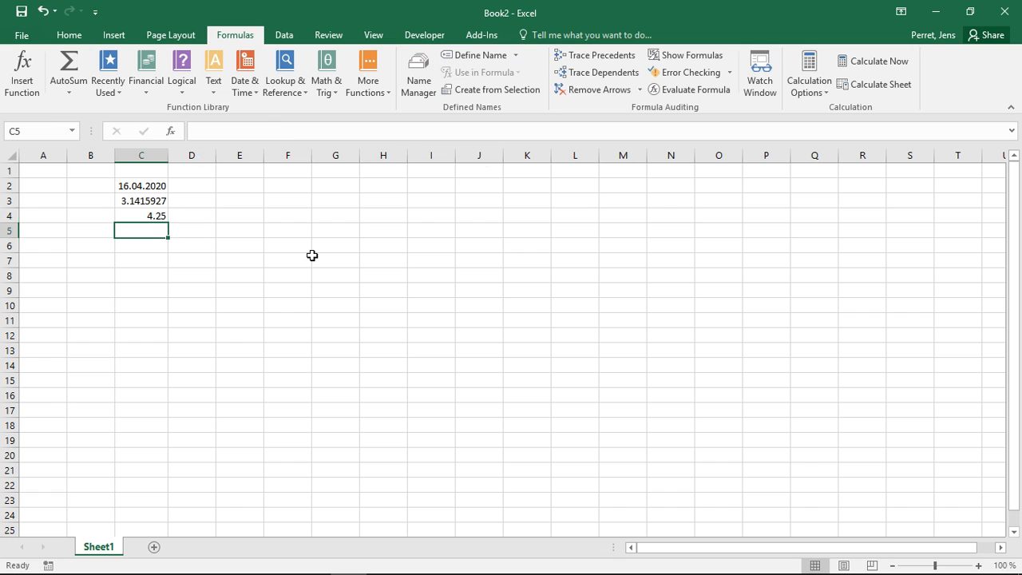
Add PI() with empty parentheses as the fifth argument, making cell C4's formula =AVERAGE(2;3;4;8;PI())
key(Up)
click(278, 129)
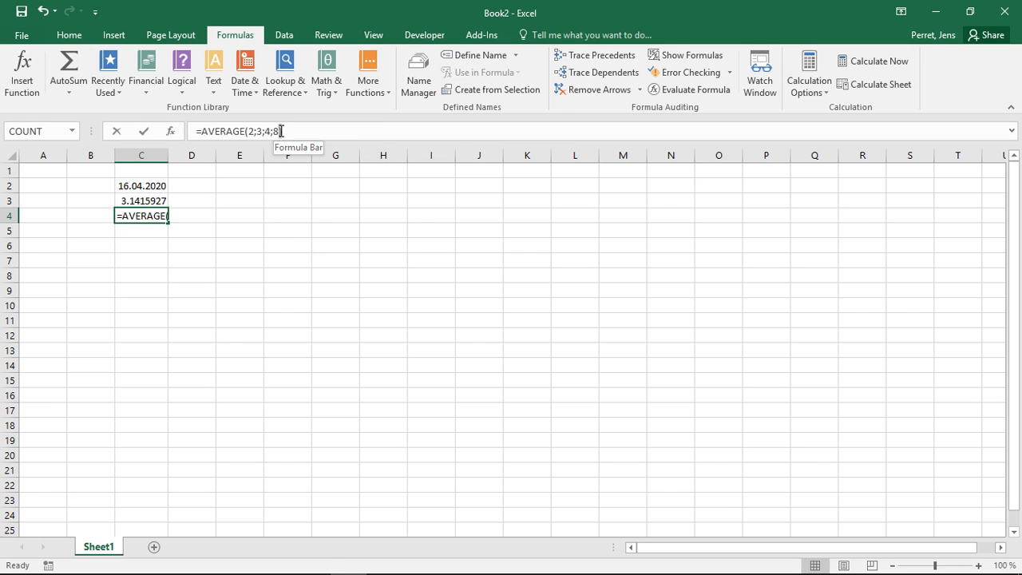
key(Left)
text(;PI())
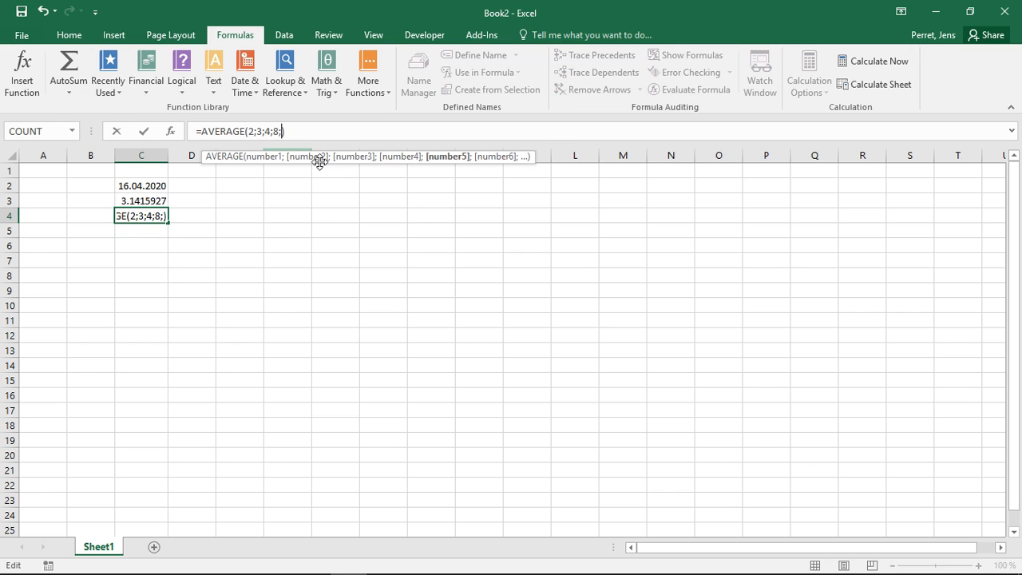
key(Return)
key(Up)
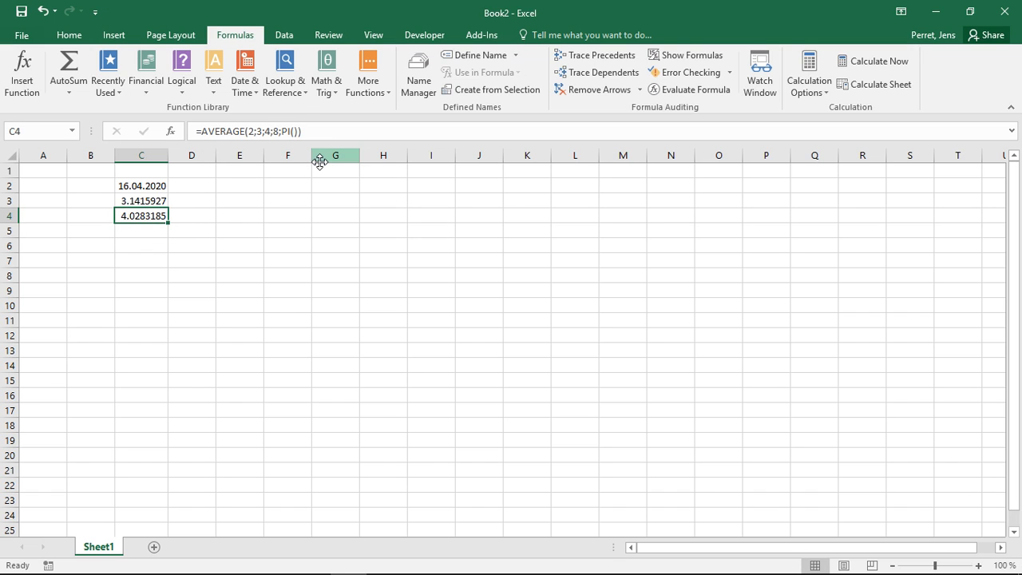
Evaluate the nested formula =AVERAGE(2;3;4;8;PI()) in cell C4 part by part with Evaluate Formula
click(702, 87)
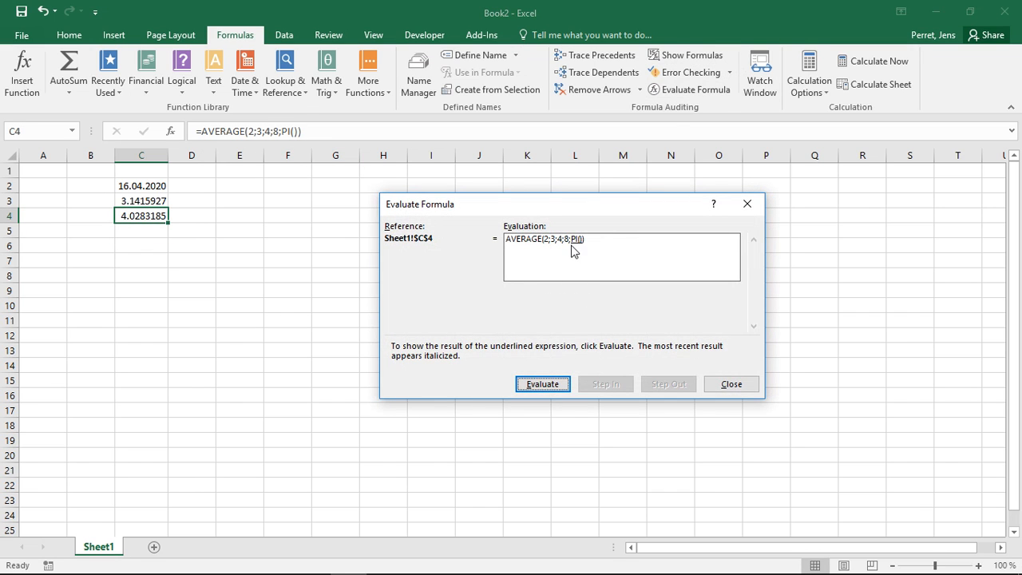
click(543, 384)
click(538, 386)
click(732, 386)
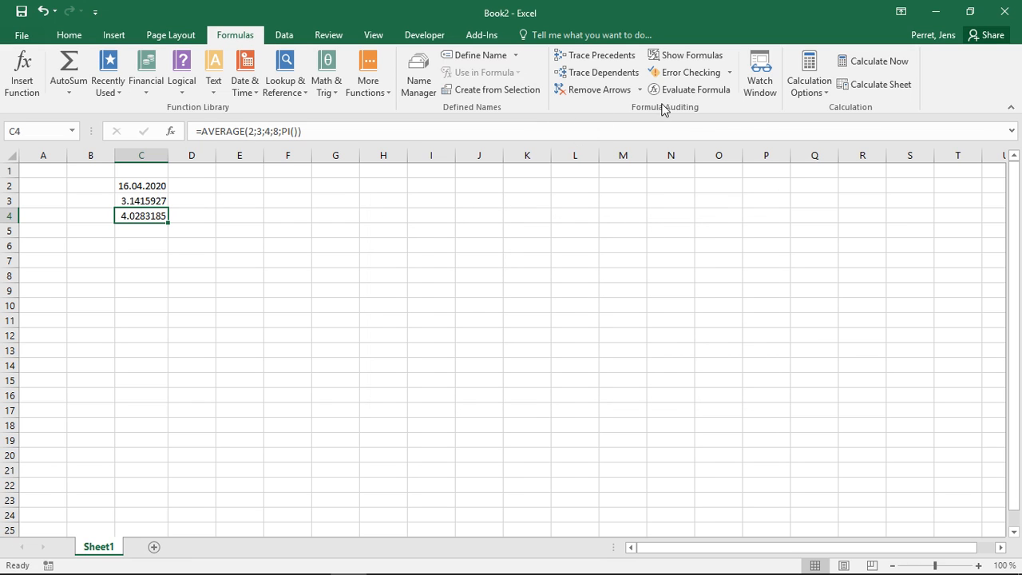
Run Error Checking on the entire sheet twice, dismissing the completion message each time
click(724, 73)
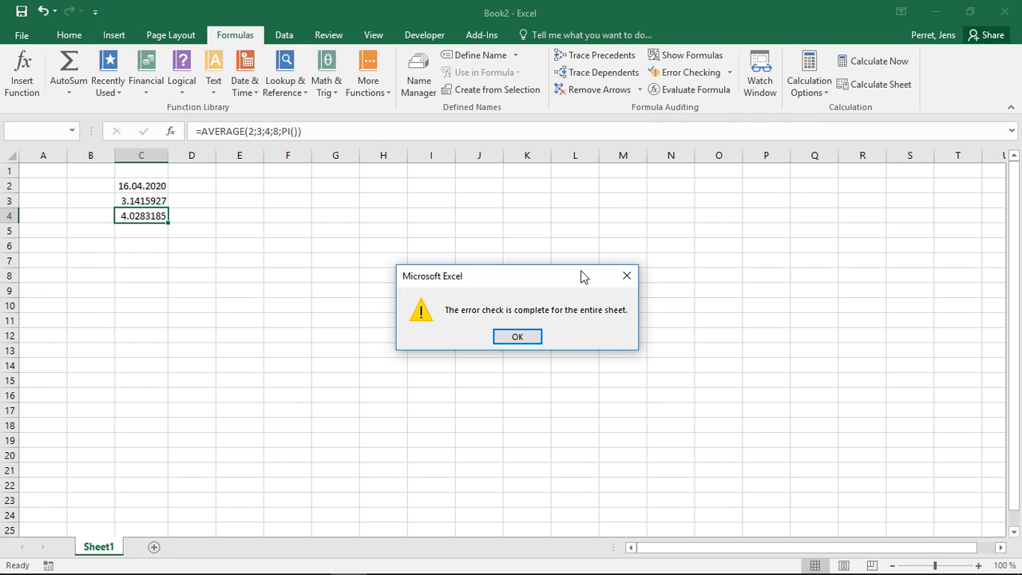
click(519, 338)
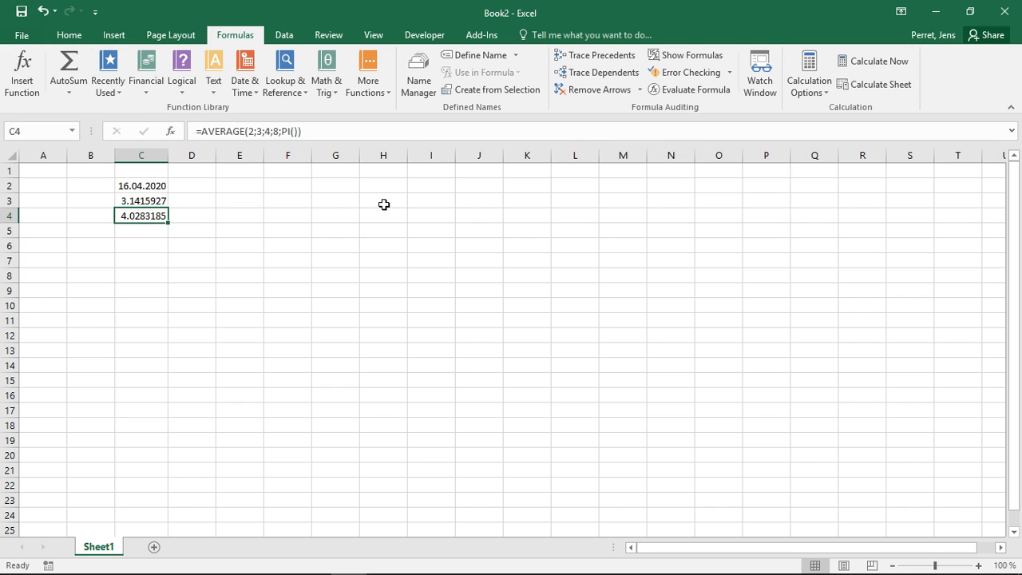
click(685, 74)
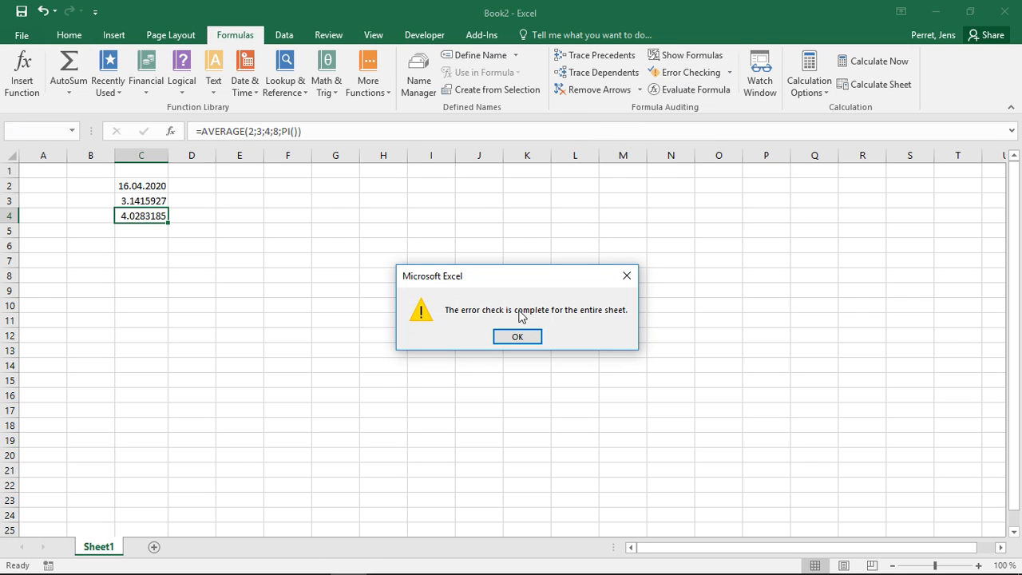
click(504, 338)
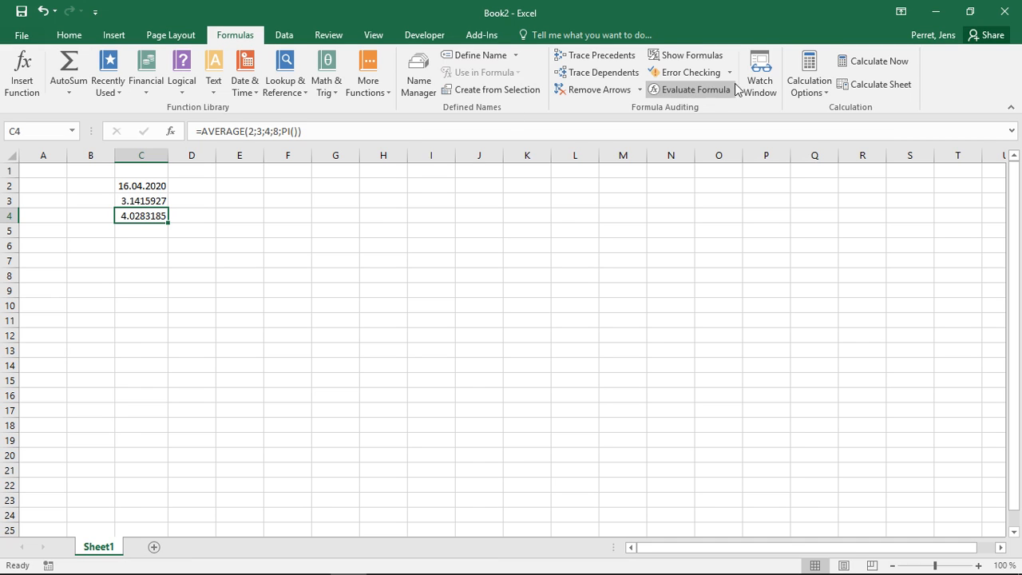
Examine the workbook's available calculation modes and the error-checking commands, leaving the options closed with cell E4 selected
click(801, 90)
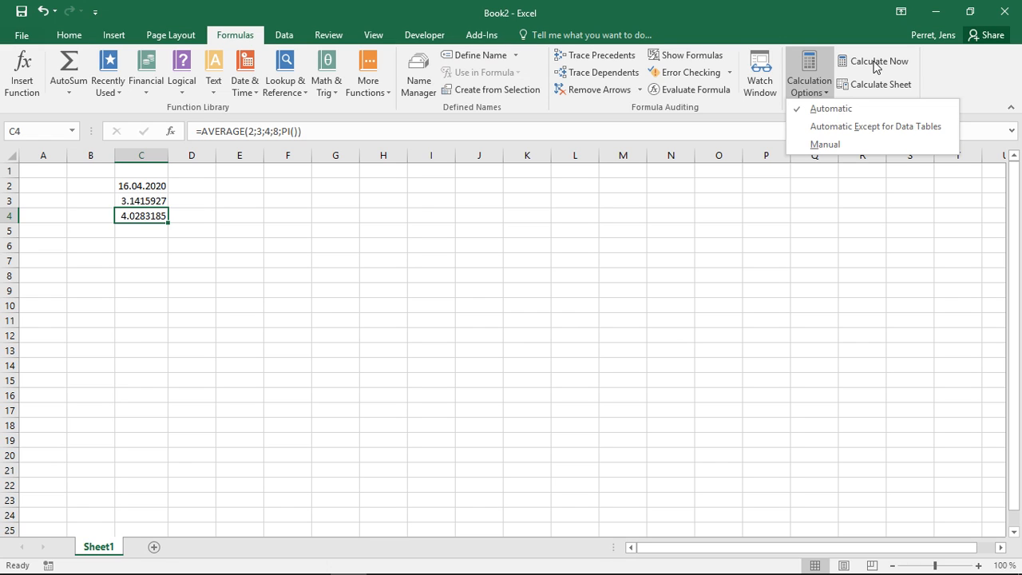
click(779, 9)
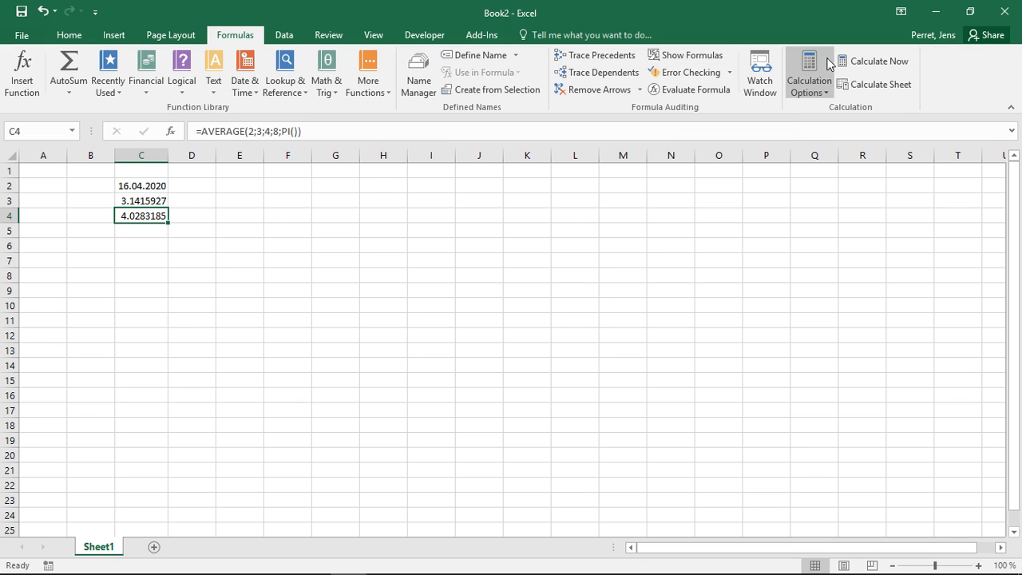
click(728, 72)
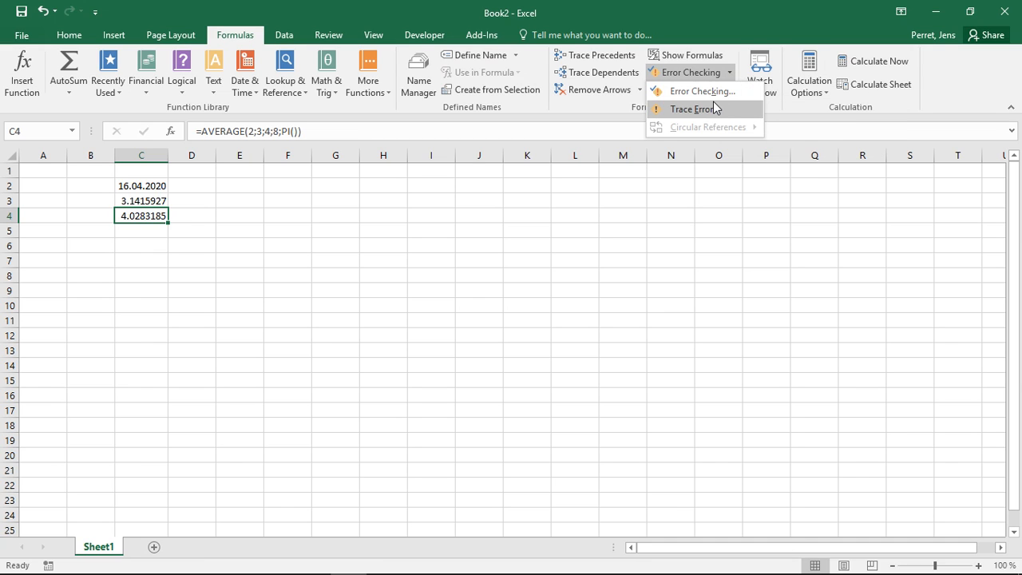
click(327, 243)
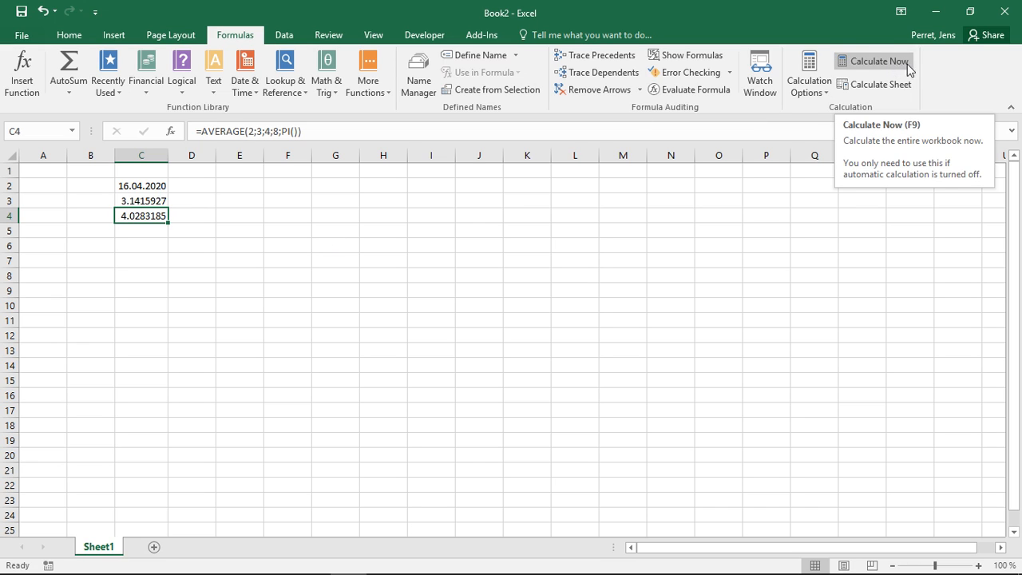
click(811, 65)
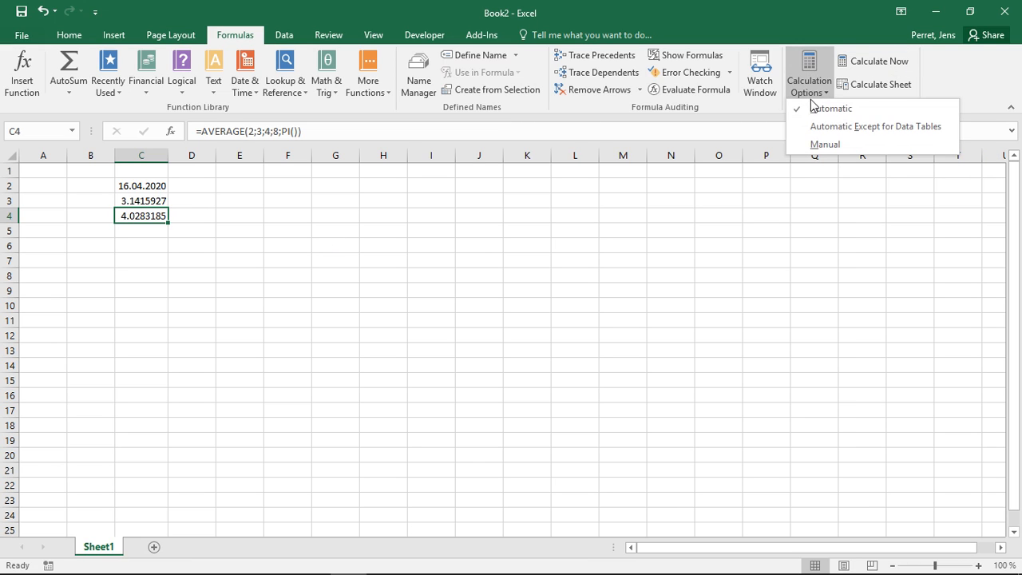
click(616, 2)
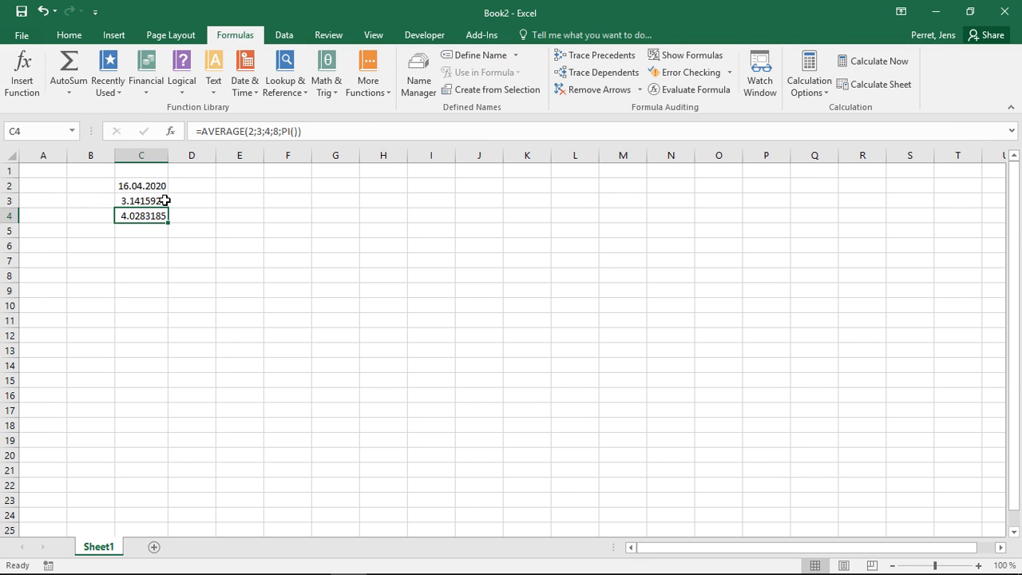
click(228, 211)
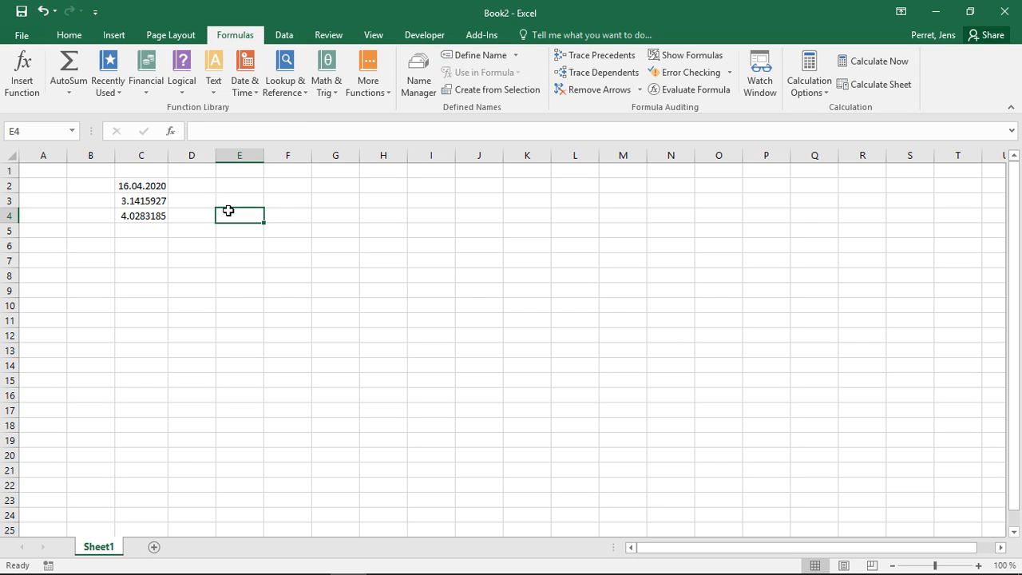